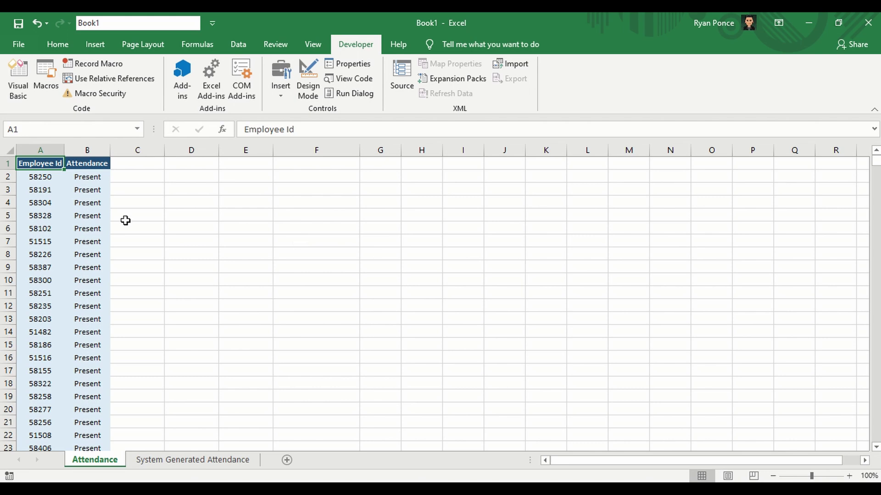
# - Examine the Employee Id and Attendance columns on the Attendance sheet, including the lookup formulas from B2 down to the last row
pyautogui.click(93, 164)
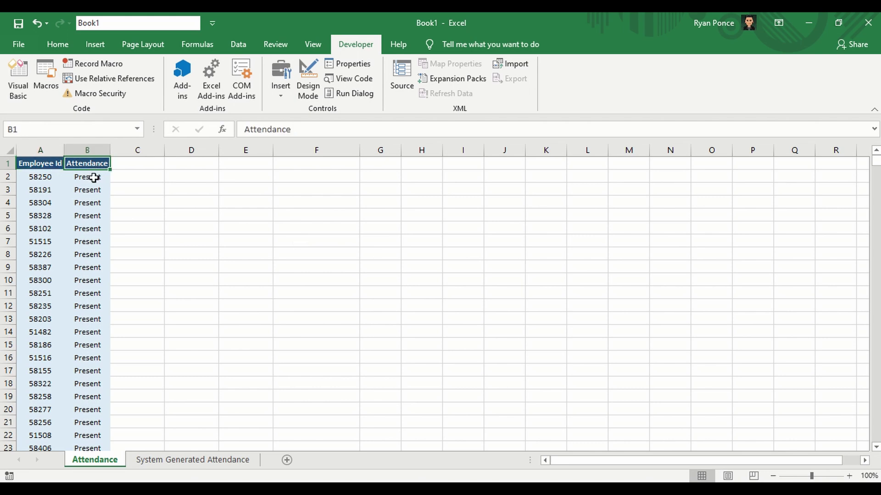
pyautogui.click(92, 177)
pyautogui.click(42, 175)
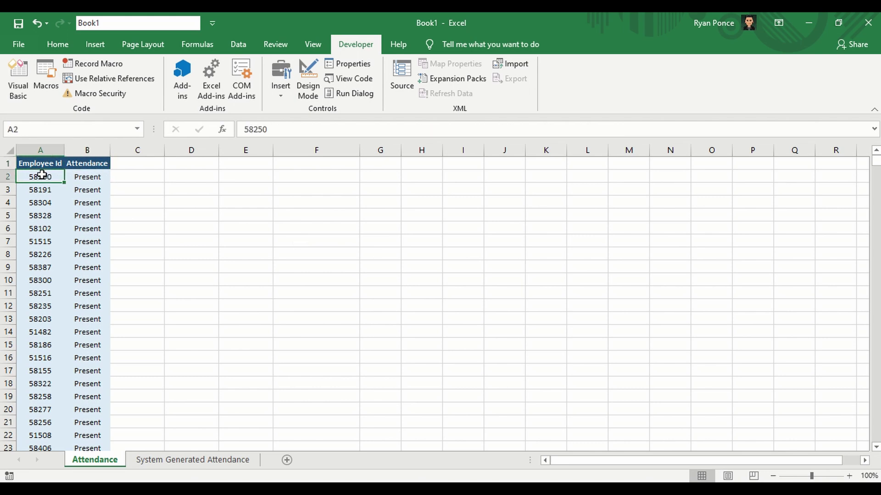
pyautogui.click(48, 213)
pyautogui.click(98, 177)
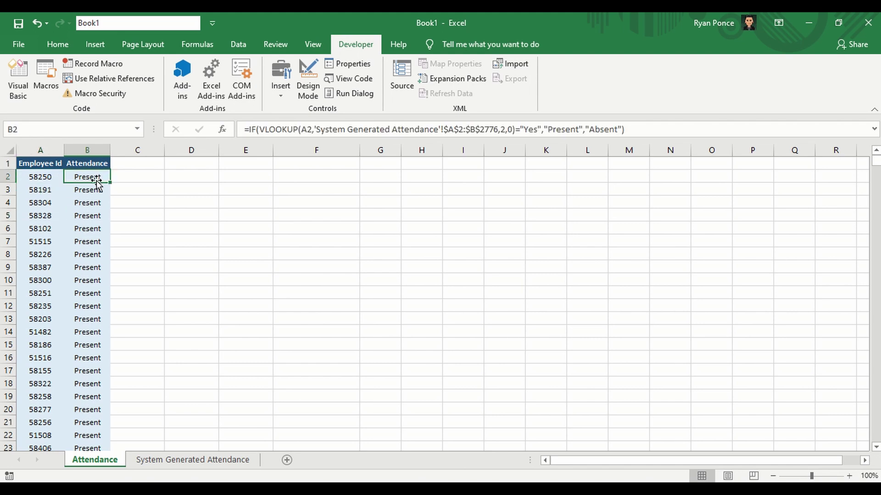
pyautogui.click(42, 179)
pyautogui.click(40, 219)
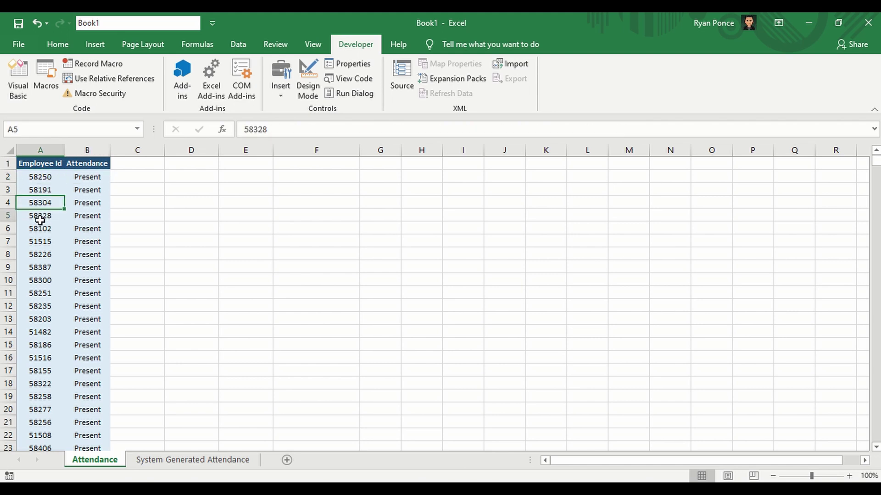
pyautogui.click(76, 178)
pyautogui.click(47, 151)
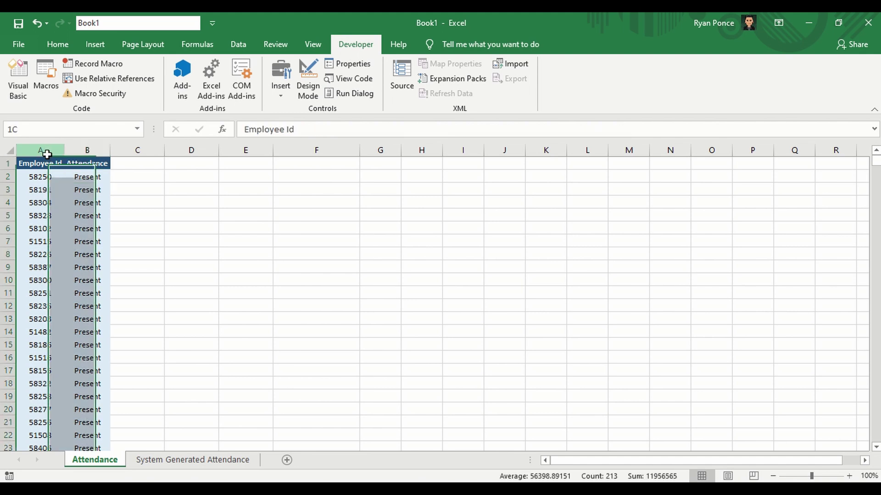
pyautogui.press('Down')
pyautogui.press('Down')
pyautogui.click(84, 176)
pyautogui.click(92, 193)
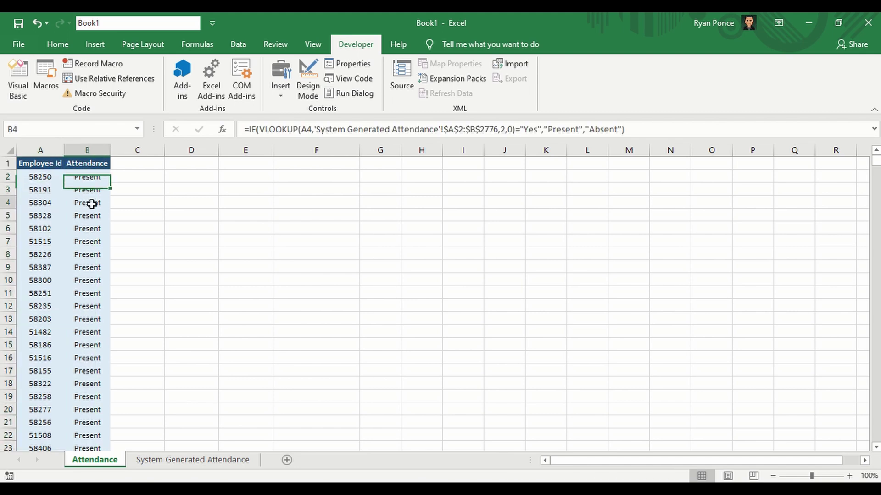
pyautogui.click(90, 203)
pyautogui.click(86, 281)
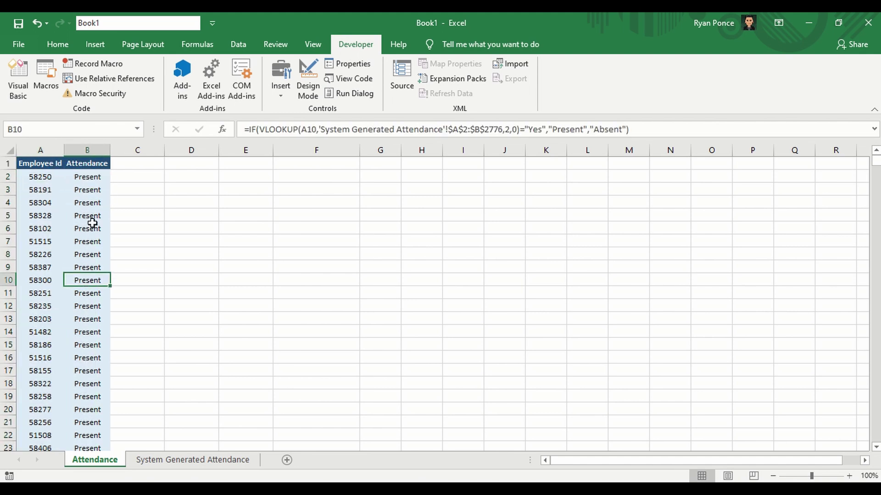
pyautogui.click(88, 175)
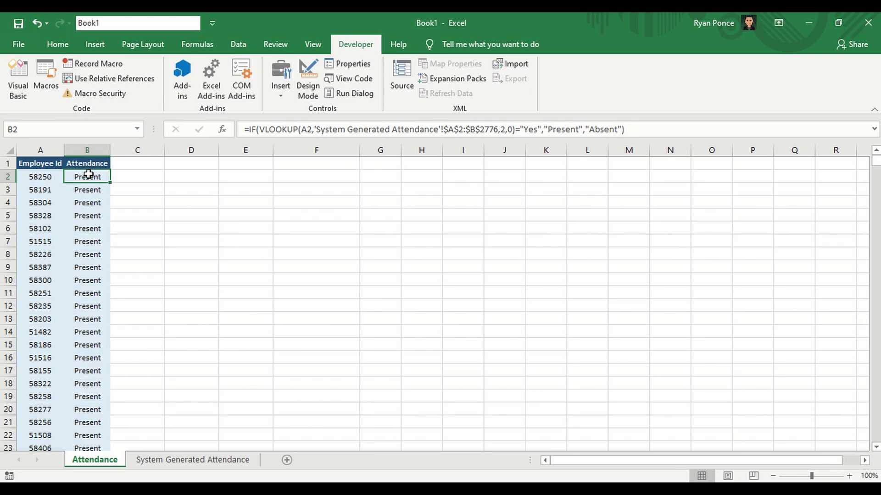
pyautogui.hotkey('ctrl', 'shift', 'Down')
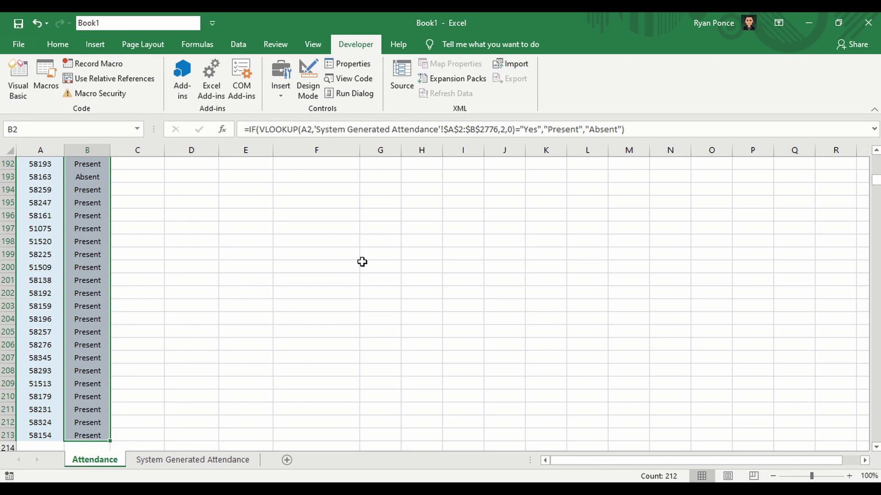
pyautogui.press('Up')
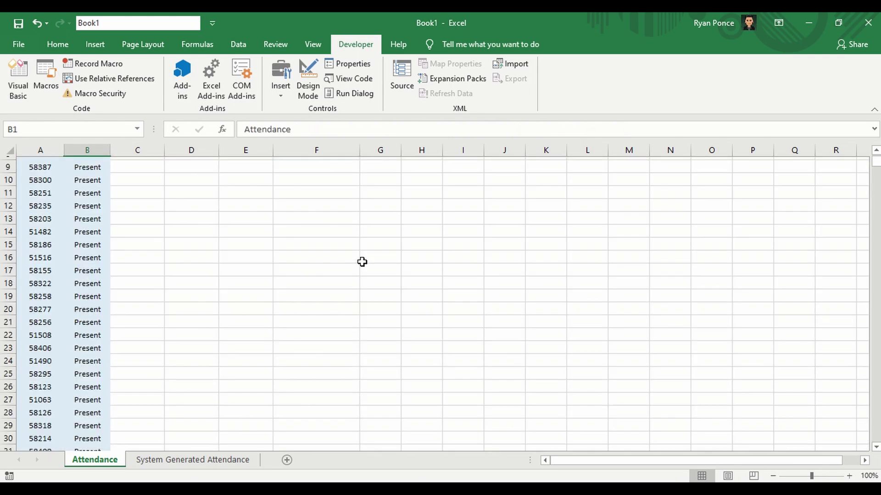
pyautogui.press('Down')
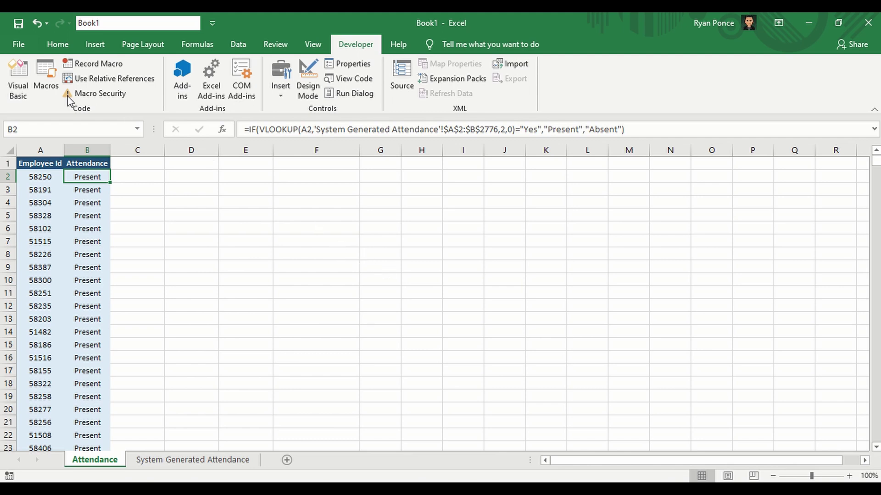
# - Open the Visual Basic editor and insert a new module into the Book1 project
pyautogui.click(14, 80)
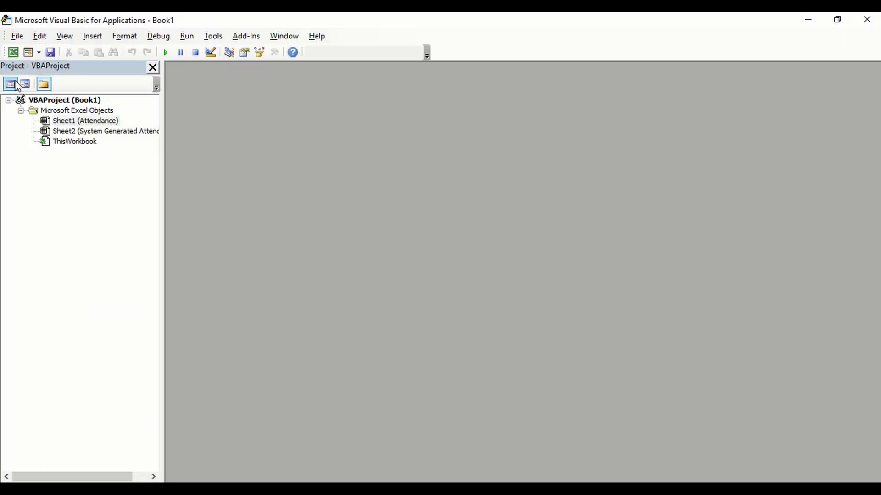
pyautogui.rightClick(90, 143)
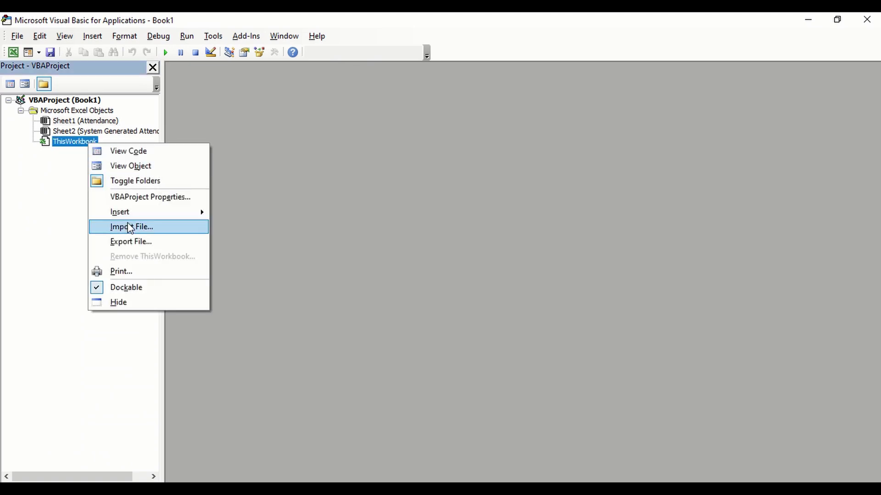
pyautogui.moveTo(192, 212)
pyautogui.click(279, 229)
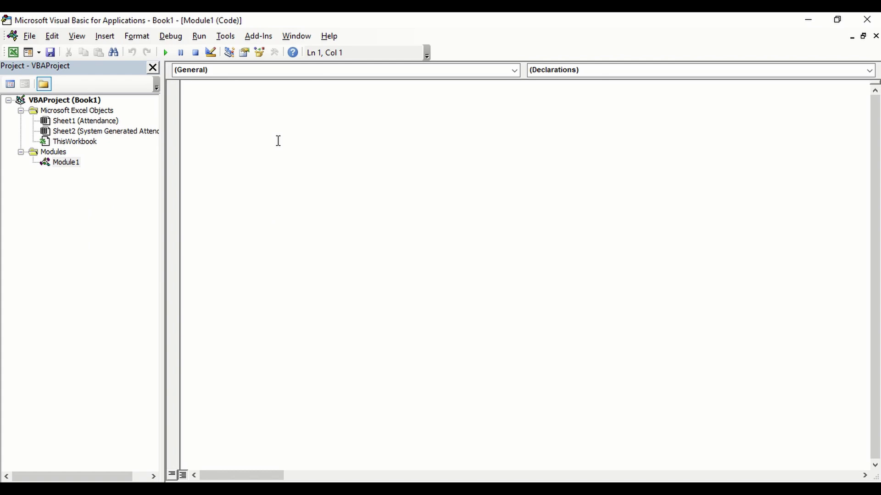
# - Declare the function HASFORMULA(RNG As Range) As Boolean in the module and add blank lines inside its body
pyautogui.write('Function HASFORM')
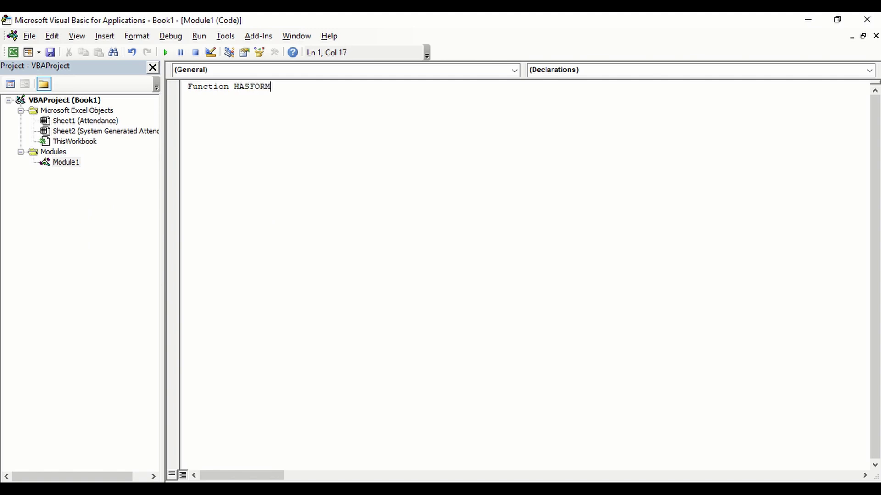
pyautogui.write('ULA(RNG aS Range)')
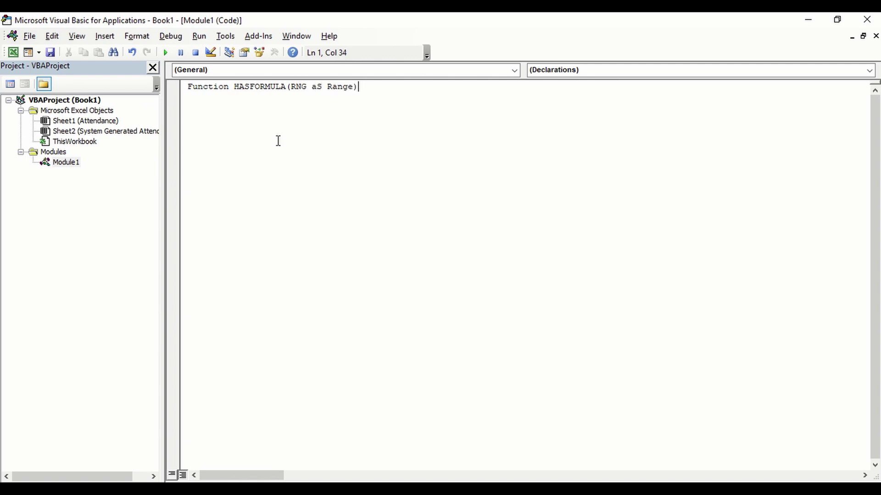
pyautogui.write('AS ')
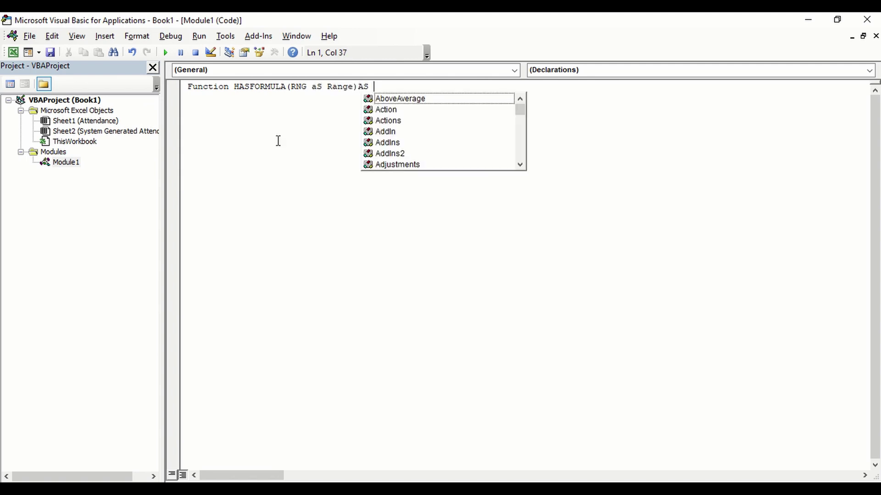
pyautogui.write('Boolean')
pyautogui.press('Return')
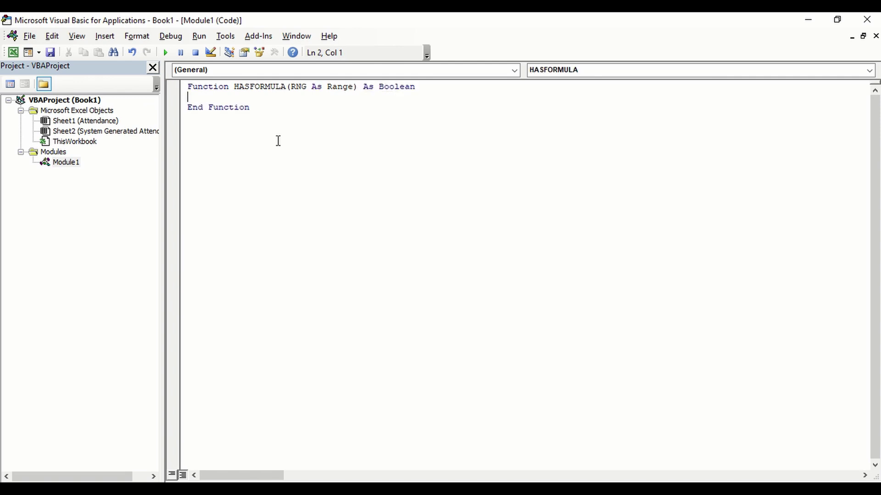
pyautogui.press('Return')
pyautogui.press('Return')
pyautogui.press('Return')
pyautogui.press('Return')
pyautogui.press('Return')
pyautogui.press('Return')
pyautogui.press('Return')
pyautogui.click(187, 148)
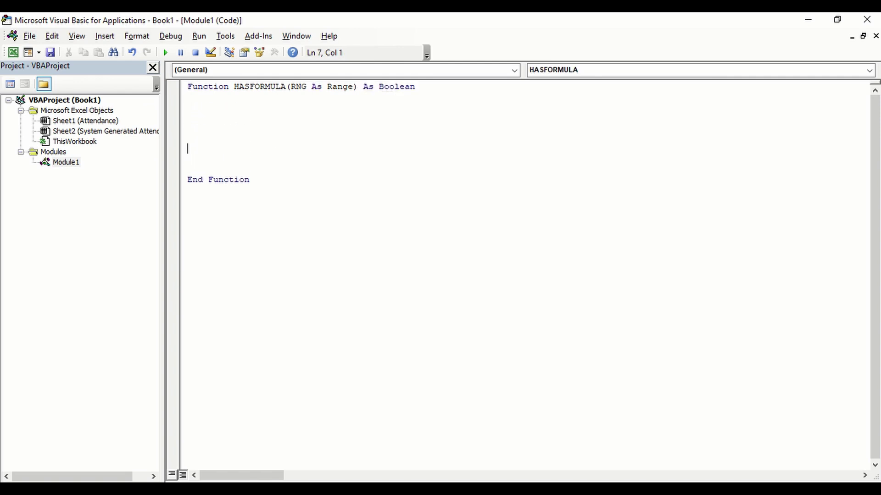
# - Add the comment '''funtion to check if the cell has a formula inside the function, followed by blank lines
pyautogui.click(188, 116)
pyautogui.write("'''FE")
pyautogui.press('BackSpace')
pyautogui.press('BackSpace')
pyautogui.write('funtion to check ')
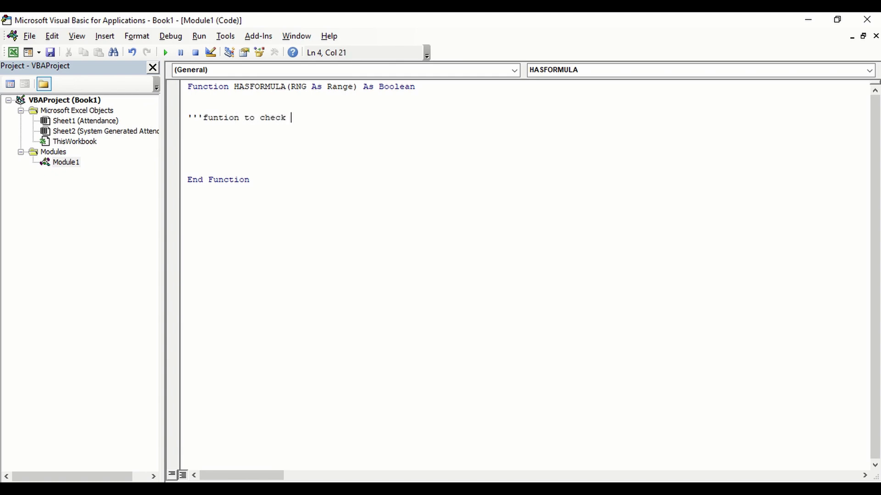
pyautogui.write('if the cell has a for')
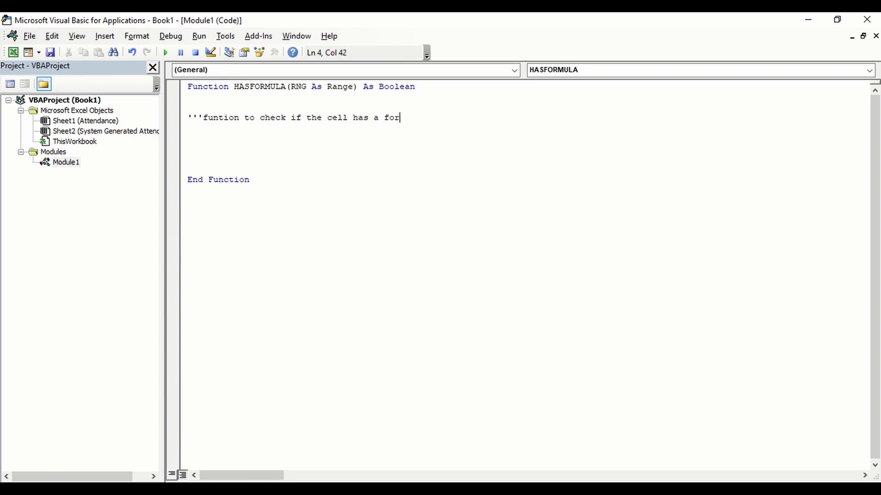
pyautogui.write('mula')
pyautogui.press('Return')
pyautogui.press('Return')
pyautogui.press('Return')
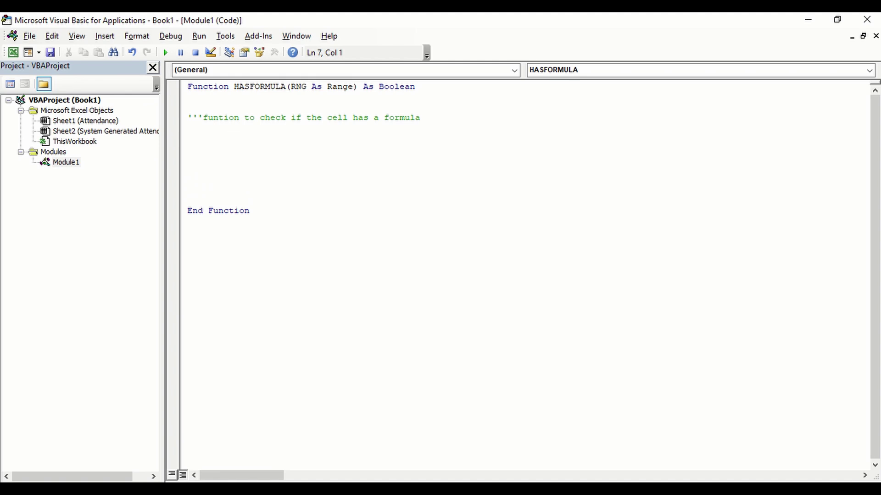
# - Add the line HASFORMULA = 0 below the comment as the function's default value
pyautogui.write('HASFORMULA ')
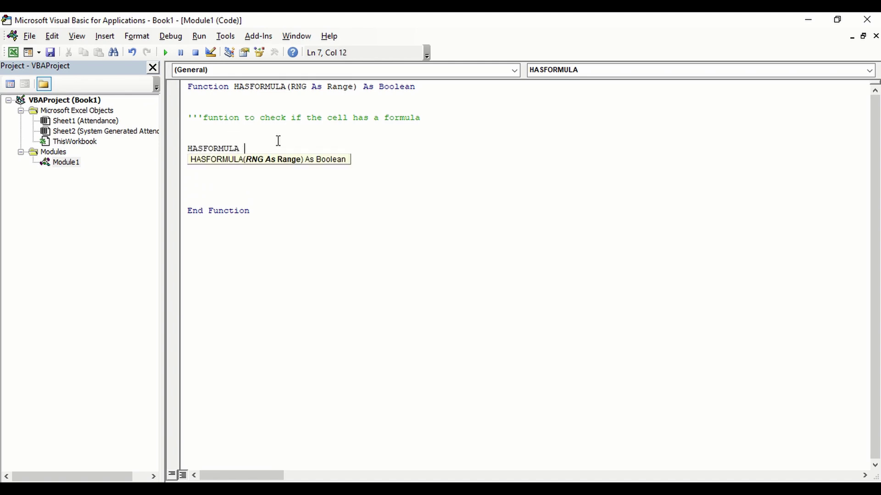
pyautogui.write('= 0')
pyautogui.press('Return')
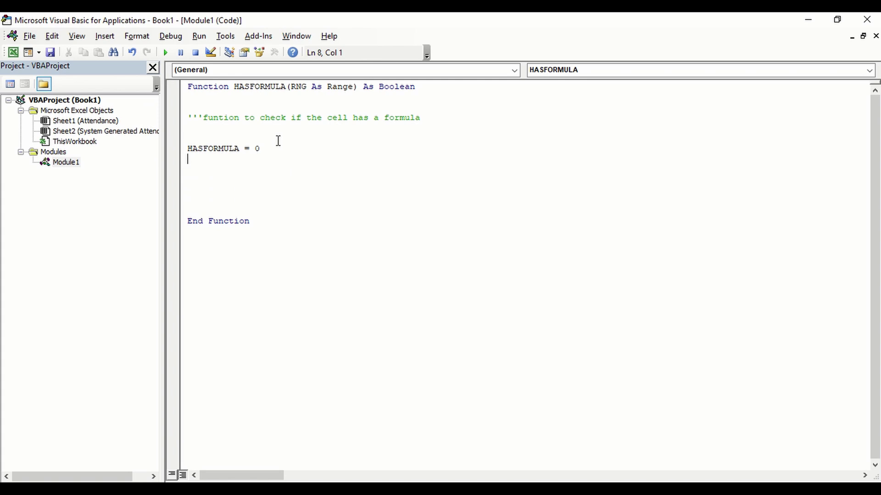
# - Add the condition If RNG.HASFORMULA = True Then, with the indented line HASFORMULA = 1 beneath it
pyautogui.write('if rng.')
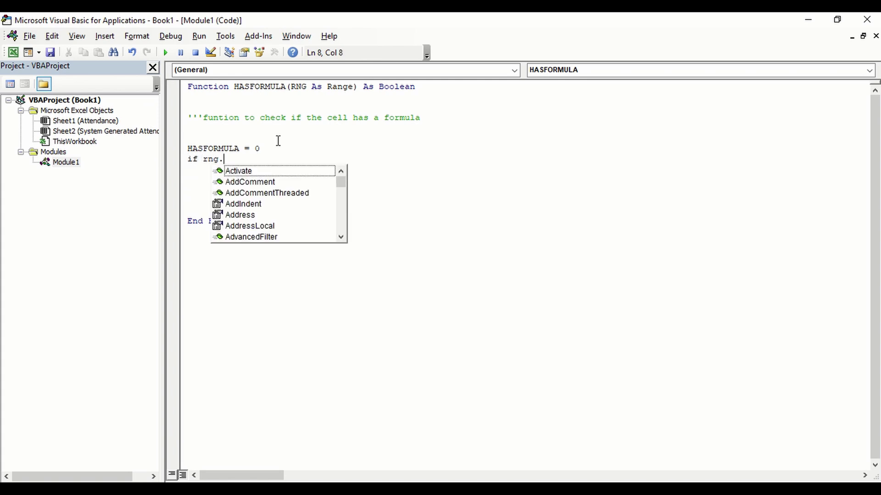
pyautogui.write('HASFORM')
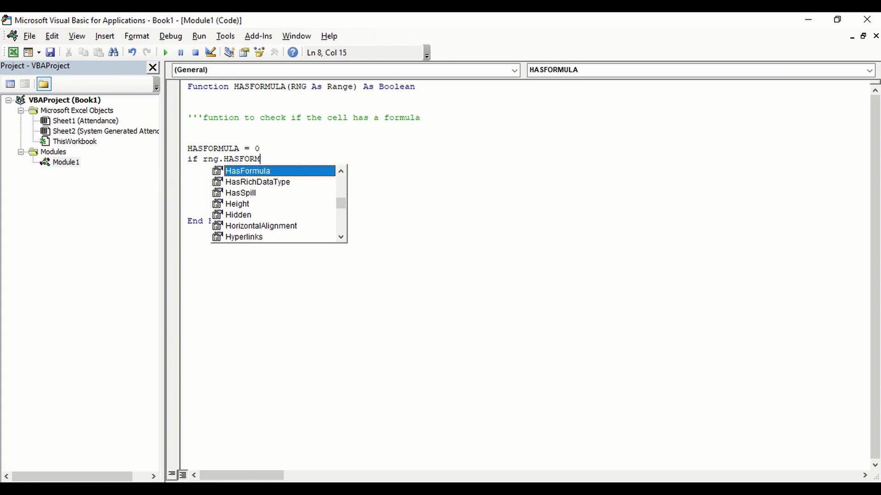
pyautogui.write('ULA = ')
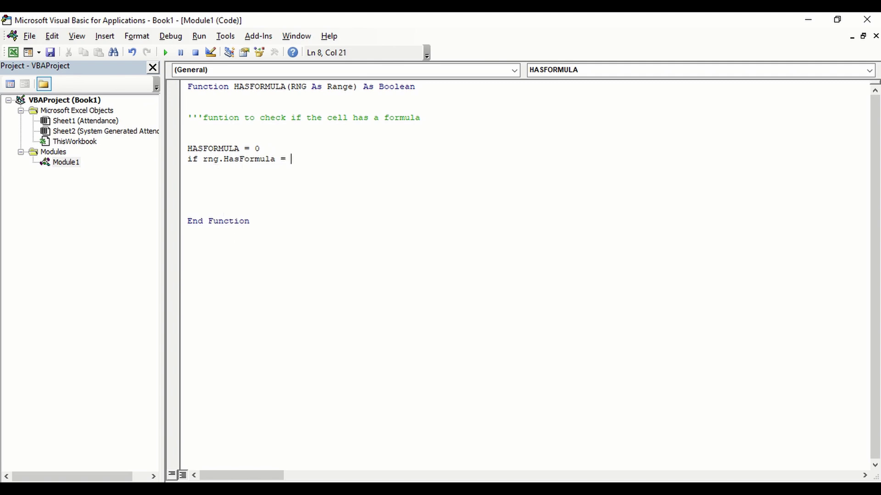
pyautogui.write('True then')
pyautogui.press('Return')
pyautogui.press('Tab')
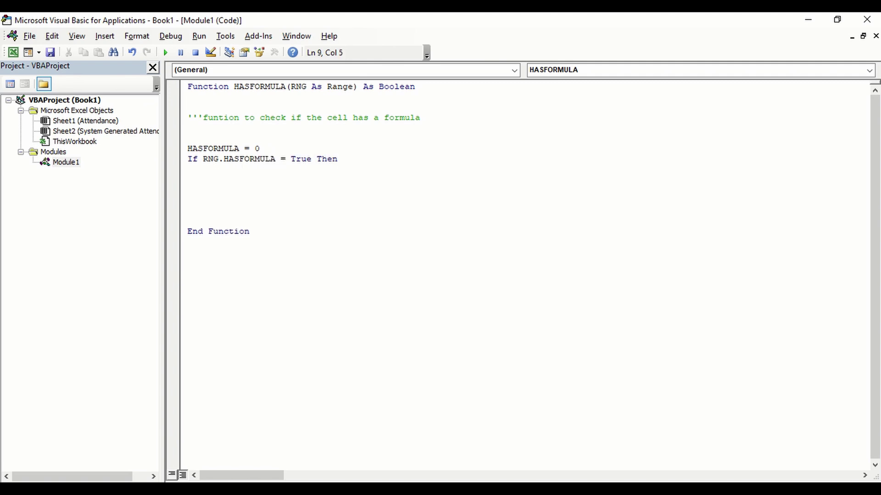
pyautogui.write('HASFORMULA = 1')
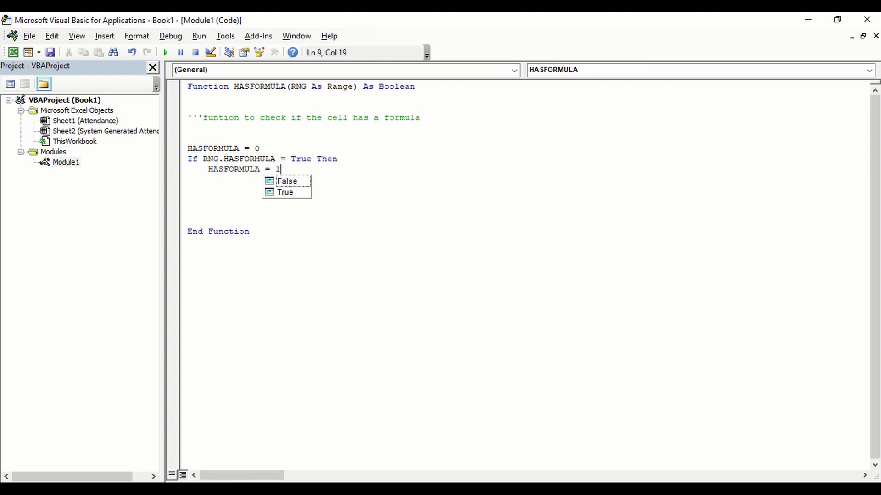
pyautogui.press('Return')
pyautogui.press('BackSpace')
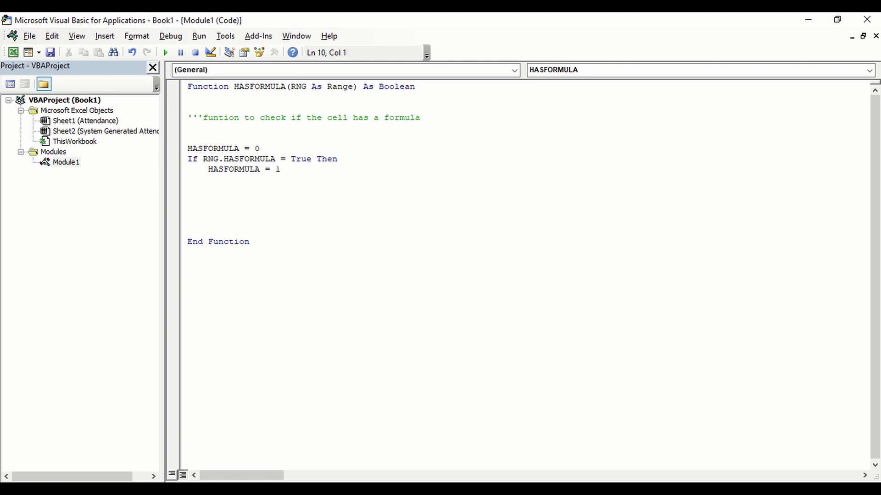
# - Finish the condition with Else and End If lines, and delete two of the blank lines below it
pyautogui.write('Else')
pyautogui.press('Return')
pyautogui.write('END IF')
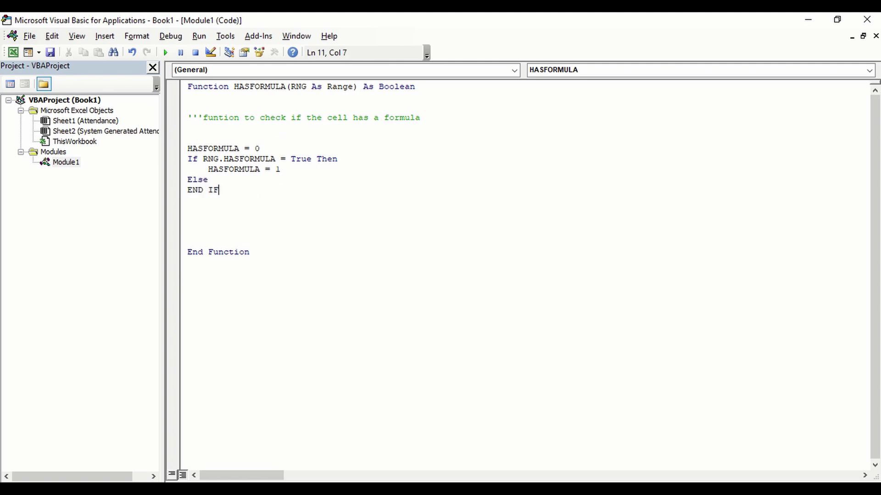
pyautogui.press('Return')
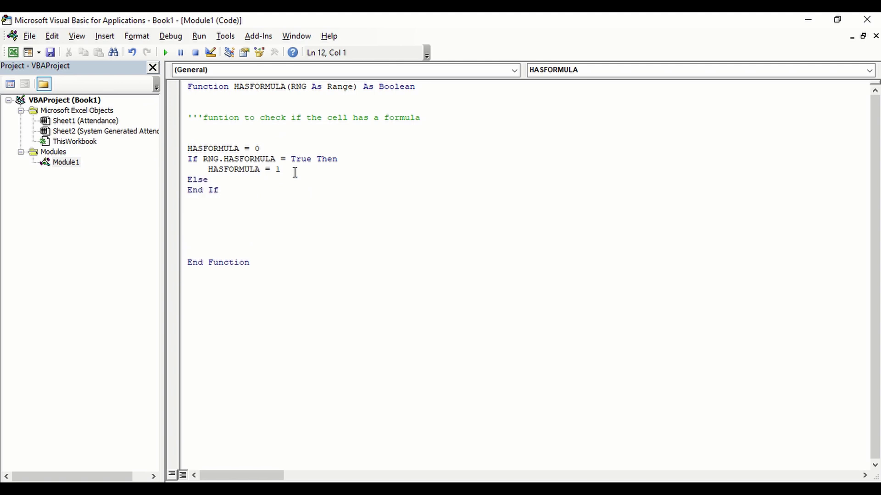
pyautogui.click(288, 195)
pyautogui.click(267, 206)
pyautogui.press('Delete')
pyautogui.press('Delete')
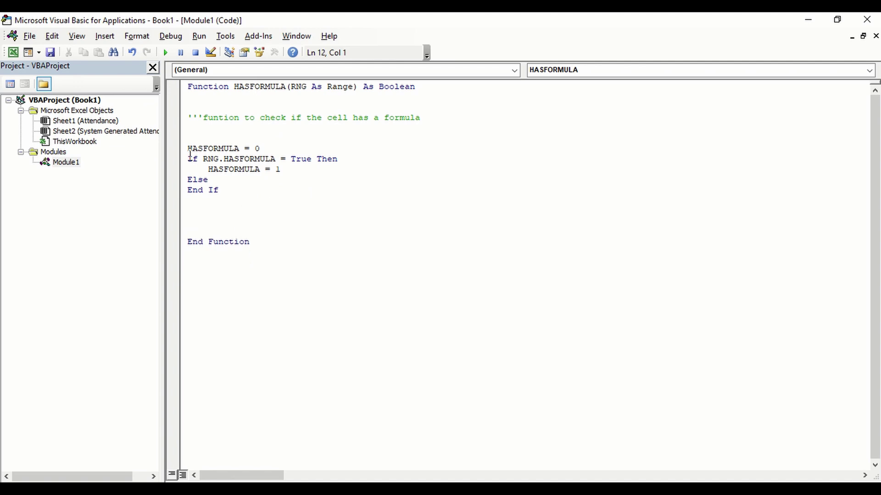
# - Return to the workbook and enter the formula =HASFORMULA(B2) in cell C2 of the Attendance sheet
pyautogui.click(13, 52)
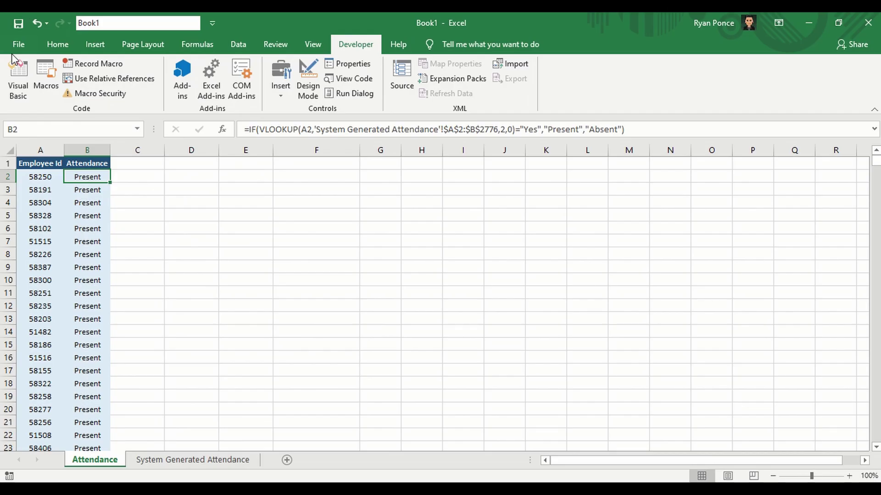
pyautogui.click(143, 183)
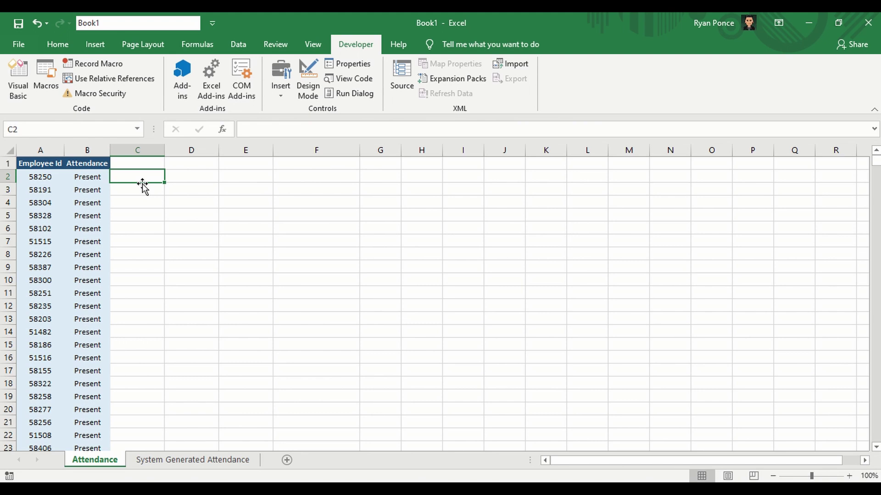
pyautogui.write('=')
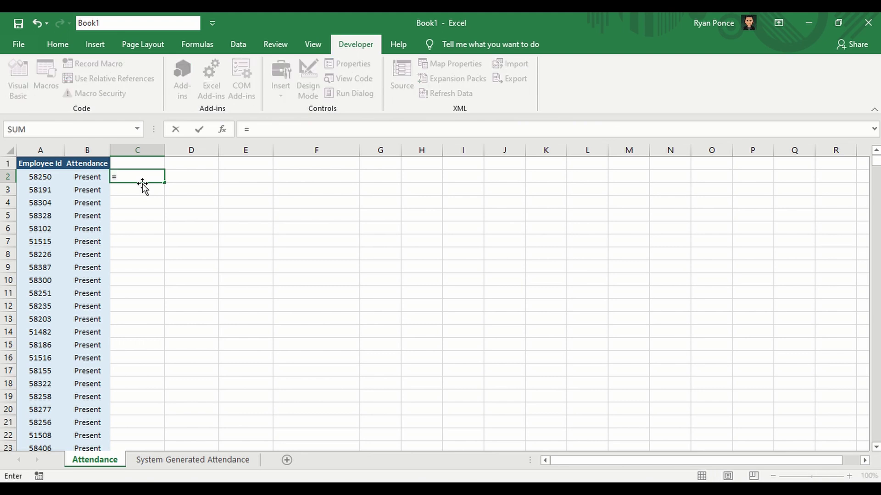
pyautogui.write('HAS')
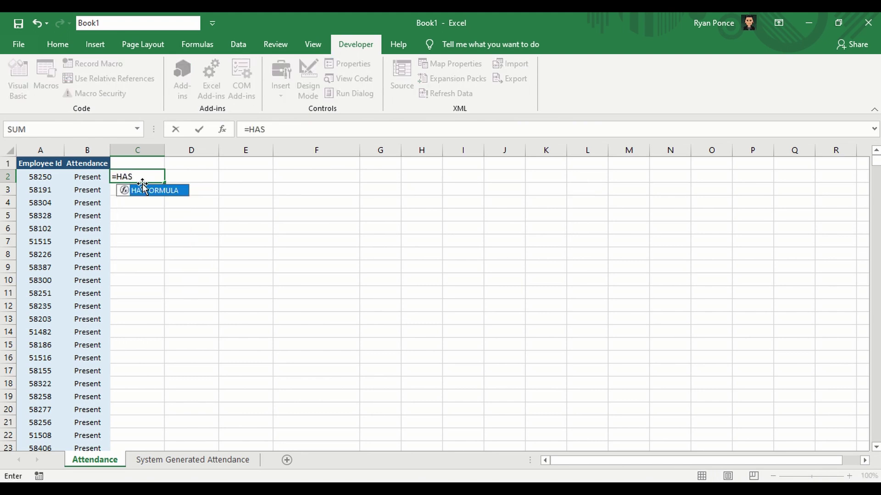
pyautogui.doubleClick(144, 194)
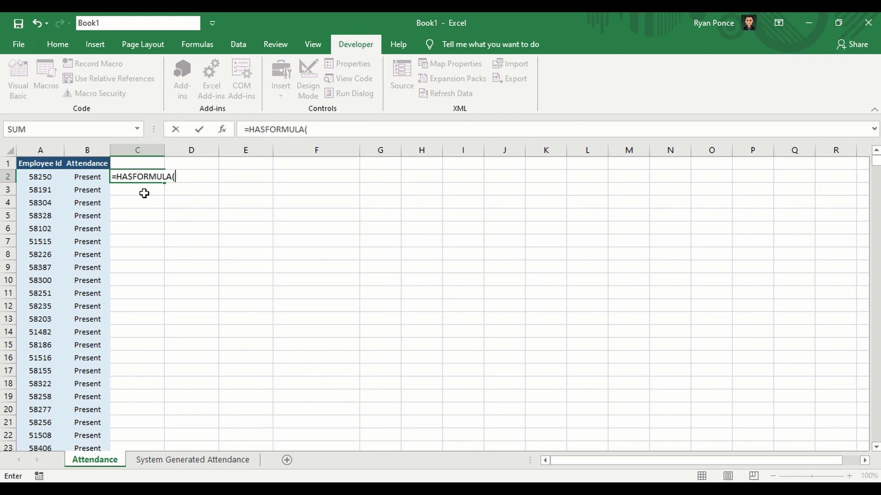
pyautogui.click(92, 176)
pyautogui.write(')')
pyautogui.press('Return')
pyautogui.press('Up')
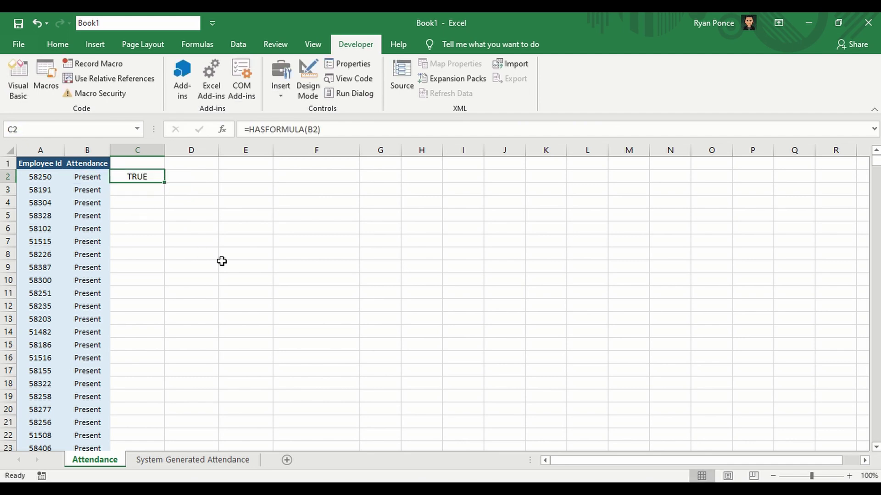
# - Copy the HASFORMULA formula from C2 down column C through row 213
pyautogui.hotkey('ctrl', 'c')
pyautogui.press('Left')
pyautogui.hotkey('ctrl', 'Down')
pyautogui.press('Right')
pyautogui.hotkey('ctrl', 'shift', 'Up')
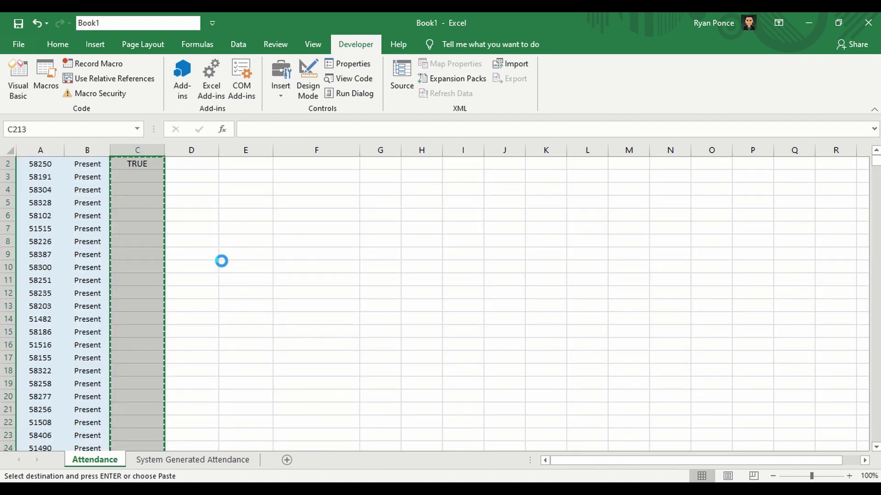
pyautogui.hotkey('ctrl', 'v')
pyautogui.hotkey('ctrl', 'Up')
pyautogui.press('Left')
pyautogui.hotkey('ctrl', 'Down')
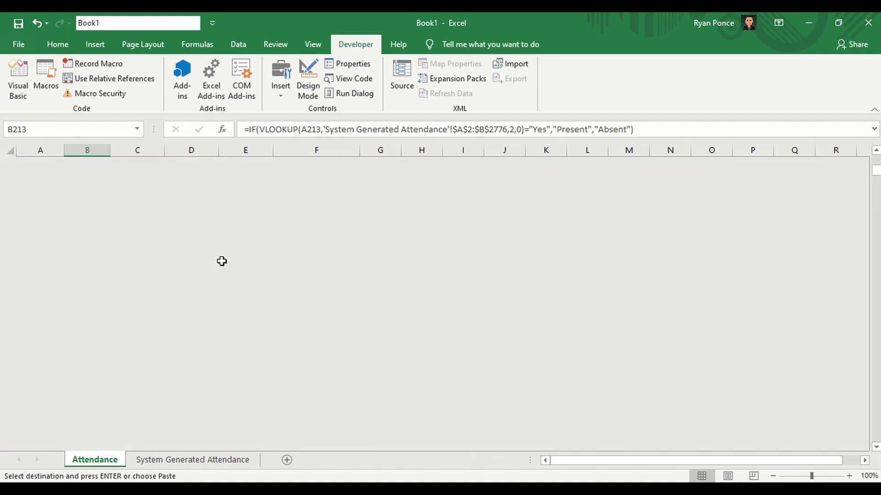
pyautogui.press('Right')
pyautogui.hotkey('ctrl', 'shift', 'Up')
pyautogui.hotkey('ctrl', 'v')
pyautogui.hotkey('ctrl', 'Up')
pyautogui.press('Down')
pyautogui.press('Escape')
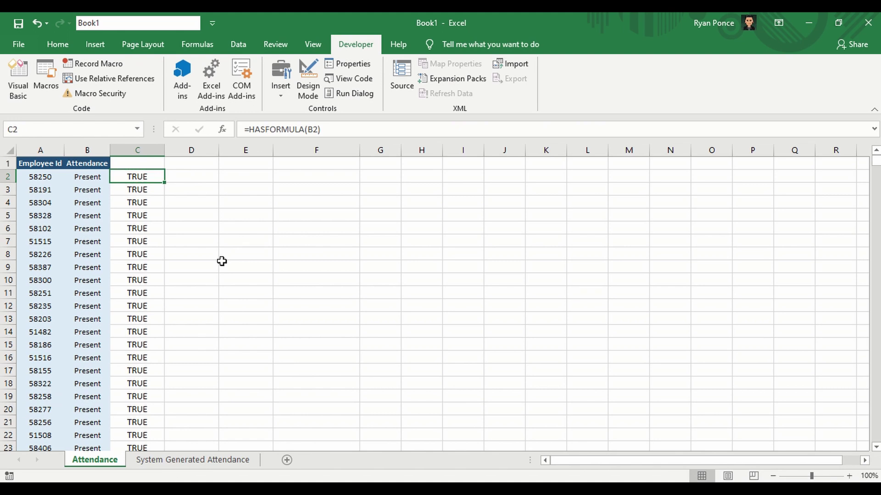
# - Add filters to the header row A1:C1 of the Attendance sheet
pyautogui.press('Up')
pyautogui.hotkey('shift', 'Left')
pyautogui.hotkey('shift', 'Left')
pyautogui.hotkey('ctrl', 'shift', 'l')
pyautogui.press('Right')
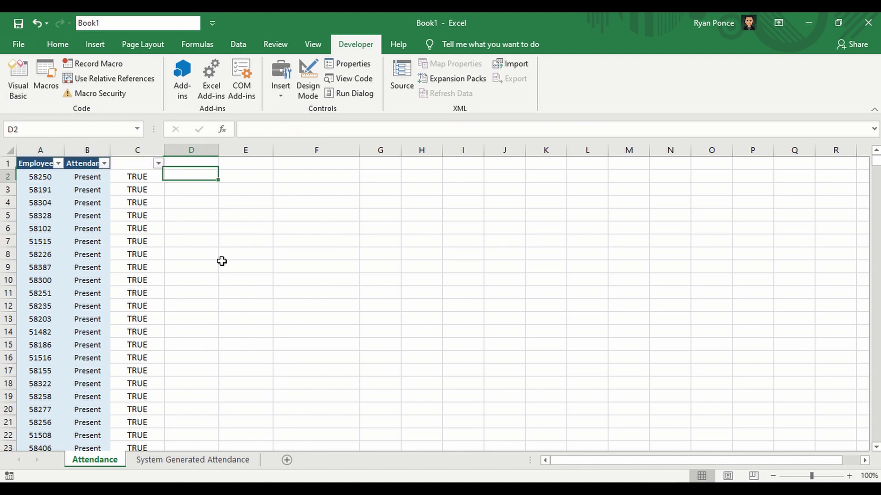
pyautogui.press('Left')
pyautogui.press('Down')
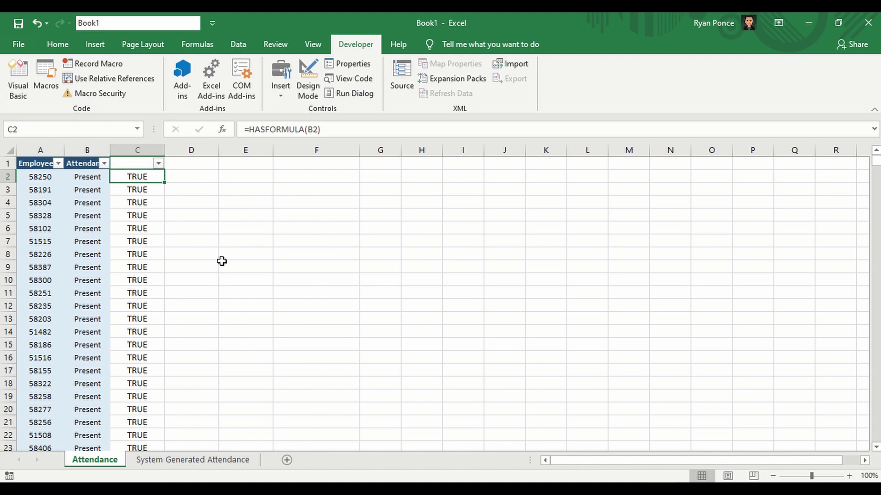
# - Filter column C to show only the rows with the value FALSE
pyautogui.press('Up')
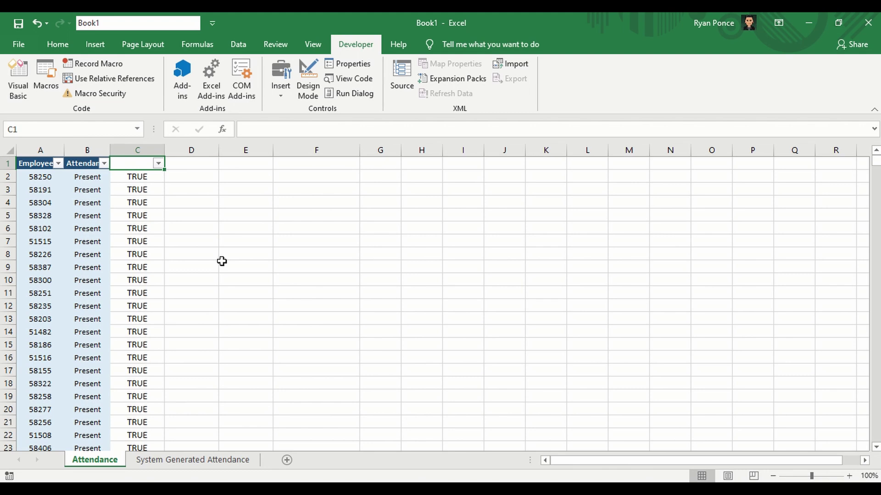
pyautogui.hotkey('alt', 'Down')
pyautogui.press('Down')
pyautogui.press('Down')
pyautogui.press('Down')
pyautogui.press('Down')
pyautogui.press('Down')
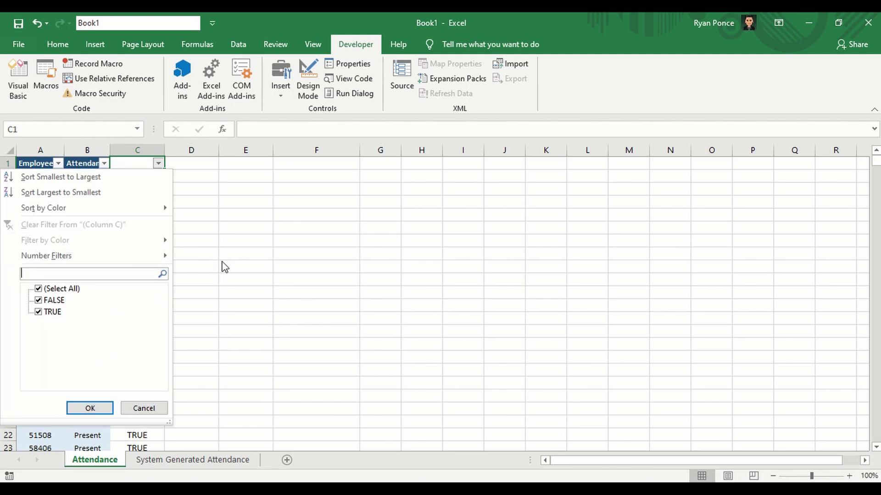
pyautogui.press('Down')
pyautogui.press('space')
pyautogui.press('Down')
pyautogui.press('space')
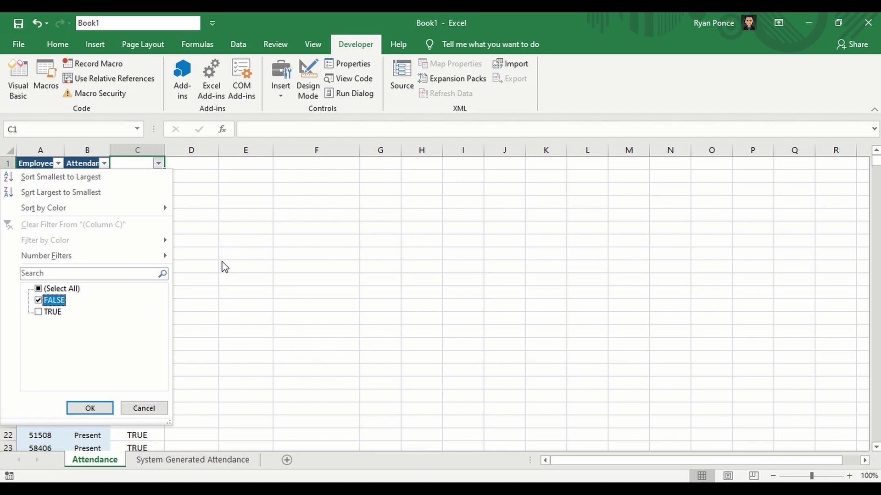
pyautogui.press('Return')
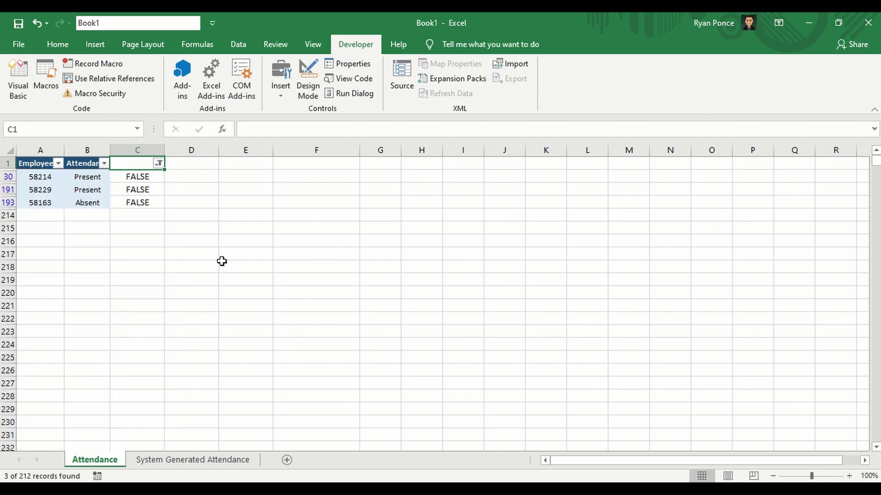
# - Examine the Attendance cells B30, B191 and B193 in the filtered rows to see whether they hold typed values
pyautogui.press('Down')
pyautogui.press('Up')
pyautogui.hotkey('shift', 'Left')
pyautogui.hotkey('shift', 'Left')
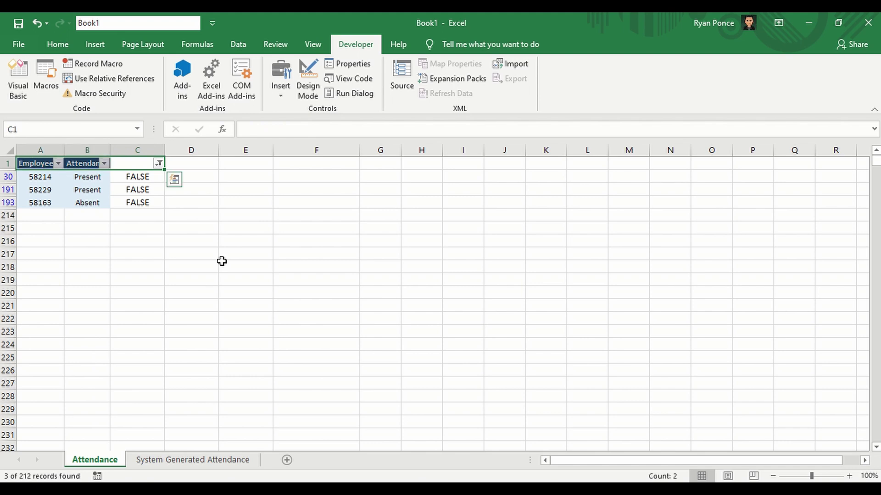
pyautogui.press('Down')
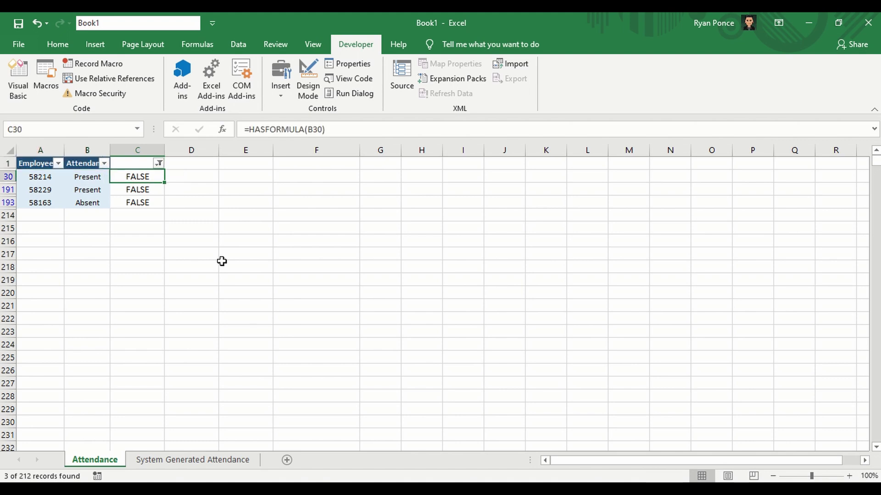
pyautogui.press('Left')
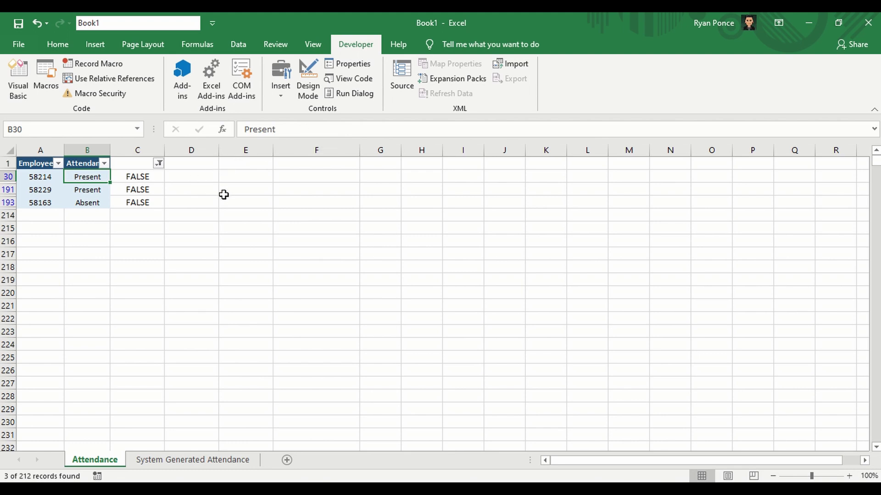
pyautogui.press('Return')
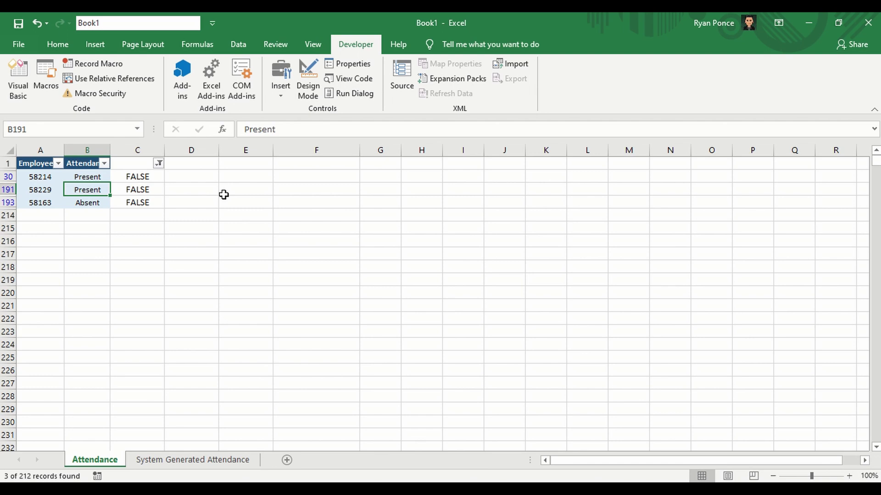
pyautogui.press('Return')
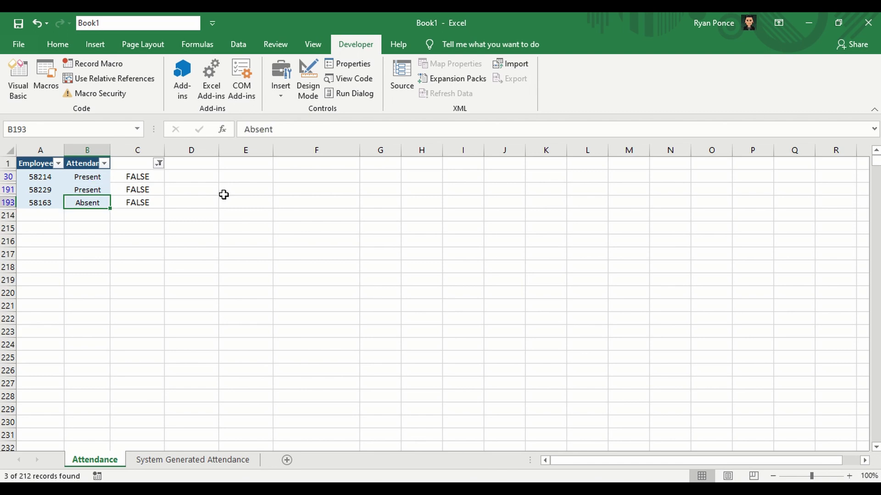
pyautogui.press('Right')
pyautogui.press('Left')
pyautogui.press('Up')
pyautogui.press('Right')
pyautogui.press('Left')
pyautogui.press('Up')
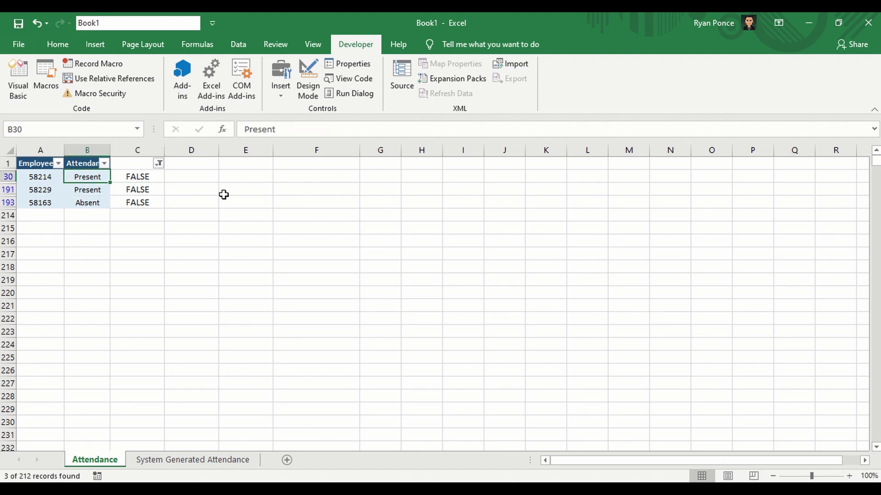
# - Check the HASFORMULA formulas in column C of the filtered rows
pyautogui.press('Up')
pyautogui.press('Right')
pyautogui.press('Down')
pyautogui.press('Up')
pyautogui.press('Down')
pyautogui.press('Down')
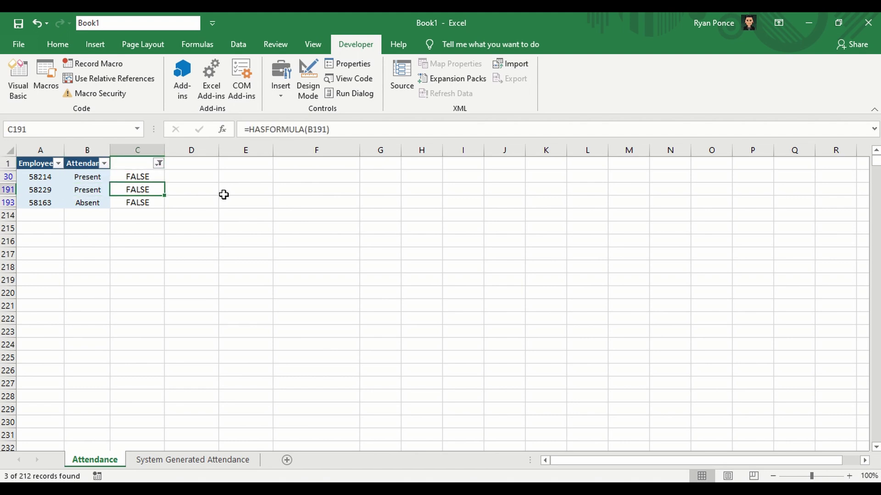
pyautogui.press('Up')
pyautogui.press('Up')
pyautogui.press('Down')
pyautogui.press('Down')
pyautogui.press('Down')
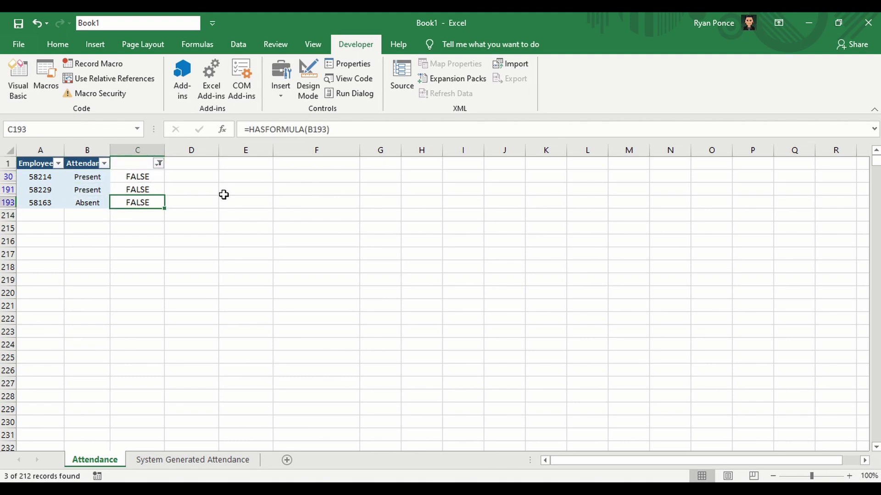
# - Remove the filters from the Attendance sheet and review the function name in C2's formula without changing it
pyautogui.hotkey('ctrl', 'shift', 'l')
pyautogui.hotkey('ctrl', 'Home')
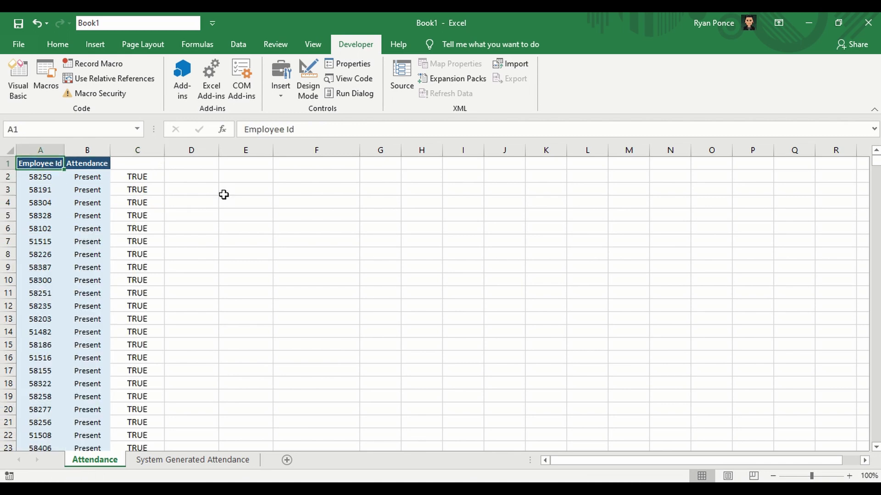
pyautogui.click(134, 175)
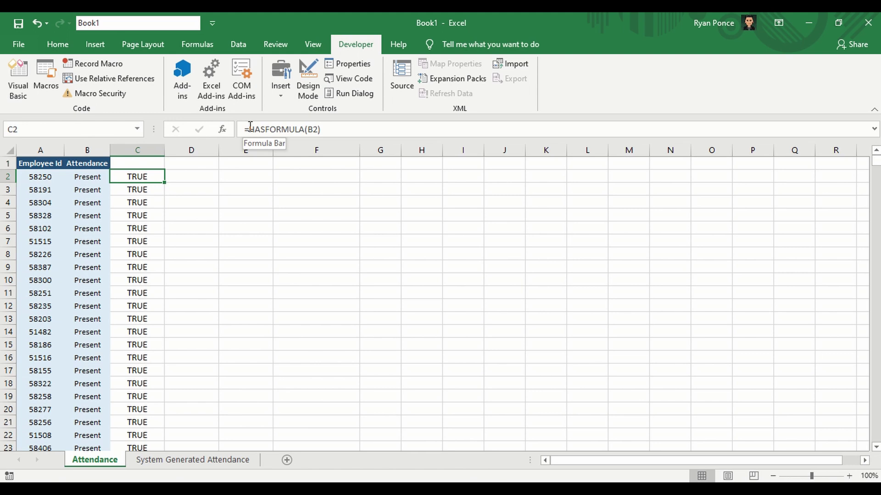
pyautogui.moveTo(250, 126); pyautogui.dragTo(305, 129)
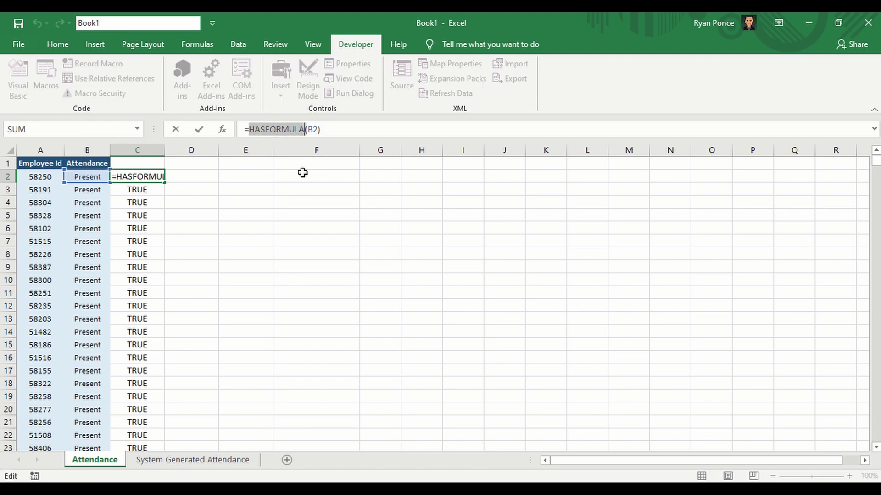
pyautogui.press('Escape')
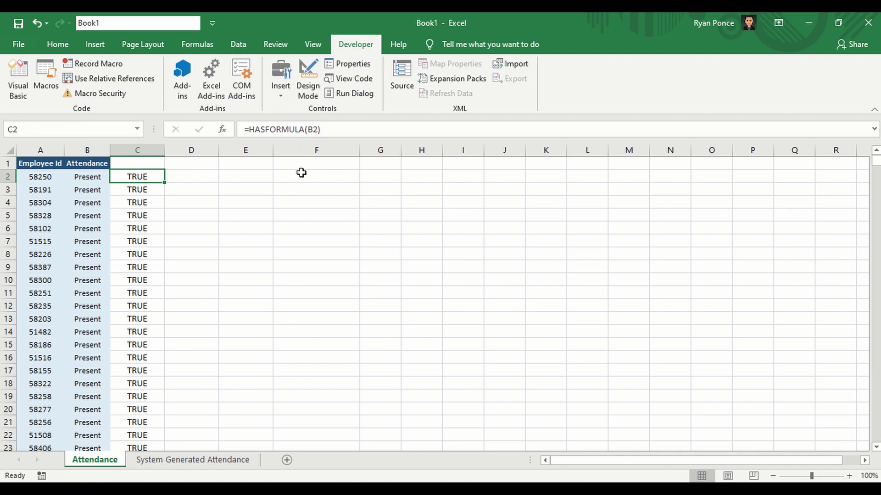
# - In the VBA module, rename the function to the account owner's first name in capitals, in its declaration and both value assignments, keeping RNG.HASFORMULA
pyautogui.click(23, 90)
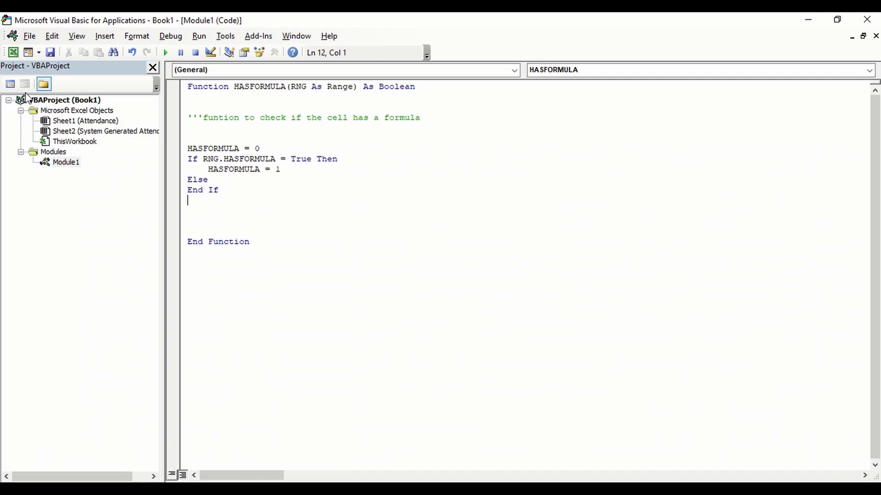
pyautogui.doubleClick(266, 88)
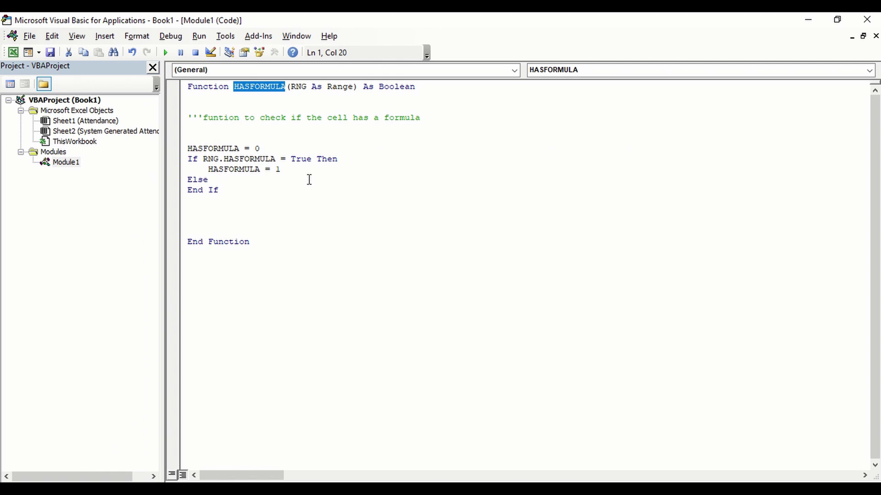
pyautogui.write('RYAN')
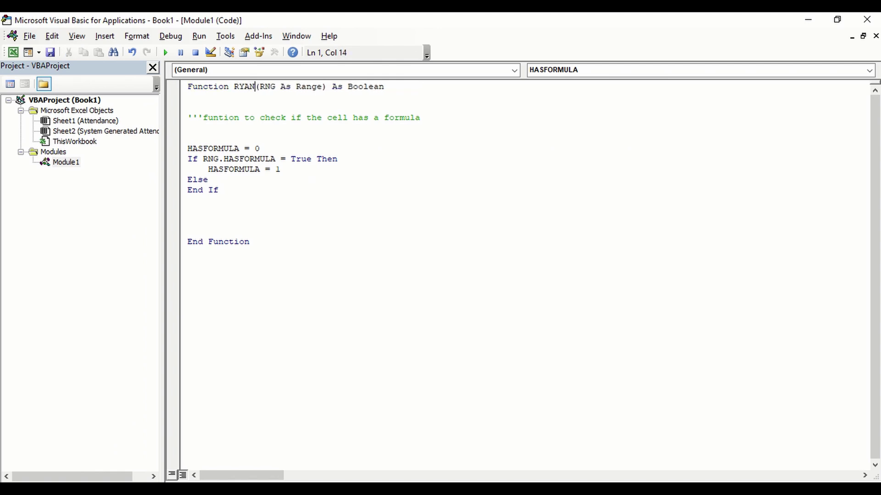
pyautogui.doubleClick(219, 149)
pyautogui.write('RYAN')
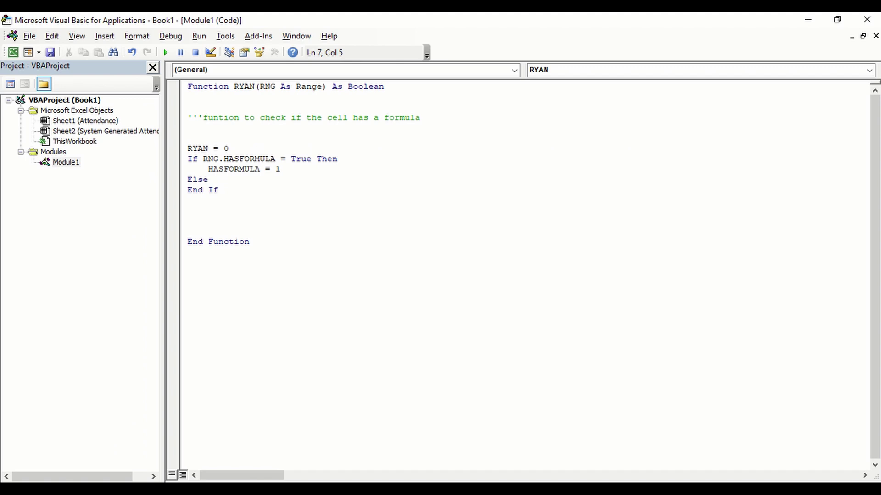
pyautogui.doubleClick(236, 171)
pyautogui.write('RYAN')
pyautogui.click(240, 202)
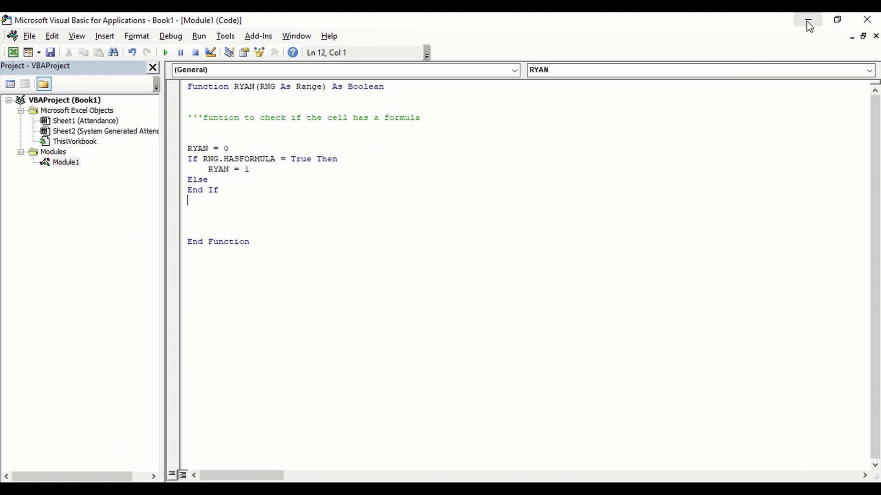
# - Return to the workbook and replace the formula in C2 with a call to the renamed function on B2
pyautogui.click(13, 52)
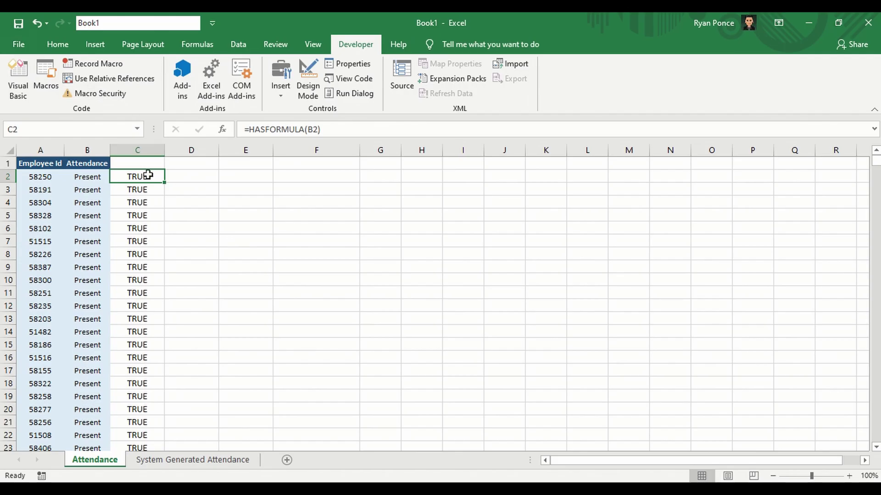
pyautogui.write('=')
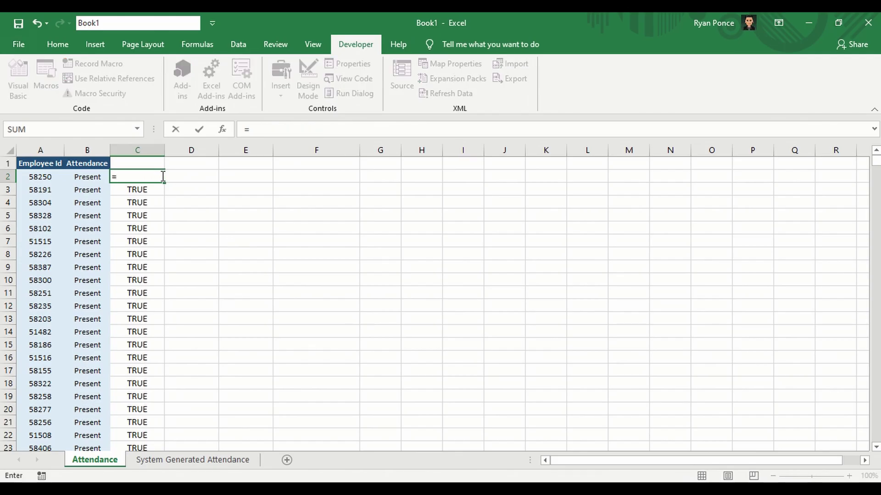
pyautogui.write('RYAN(')
pyautogui.click(87, 176)
pyautogui.press('Return')
pyautogui.press('Up')
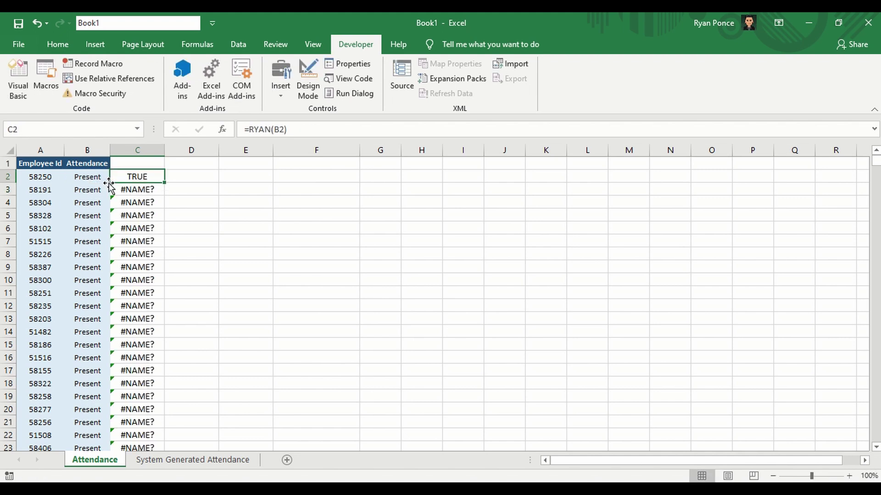
# - Copy the renamed function's formula from C2 into the remaining filled cells of column C, starting at C3
pyautogui.hotkey('ctrl', 'c')
pyautogui.press('Down')
pyautogui.hotkey('ctrl', 'shift', 'Down')
pyautogui.hotkey('ctrl', 'v')
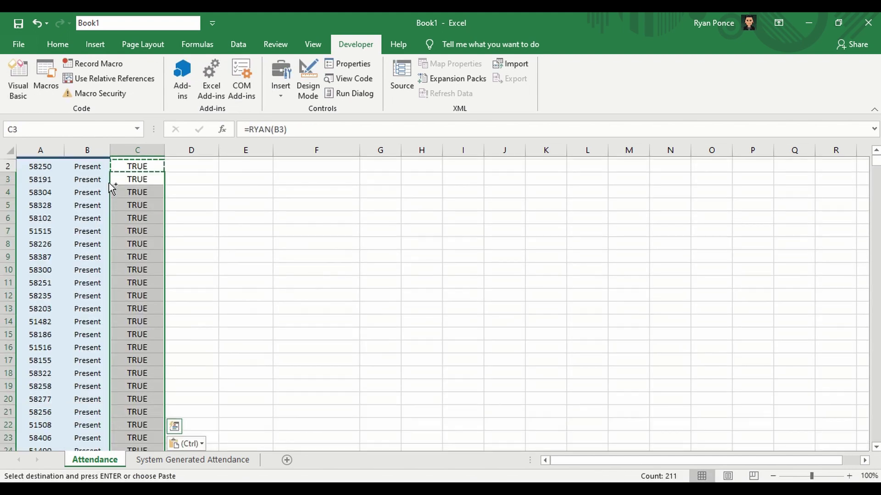
pyautogui.press('Up')
pyautogui.press('Escape')
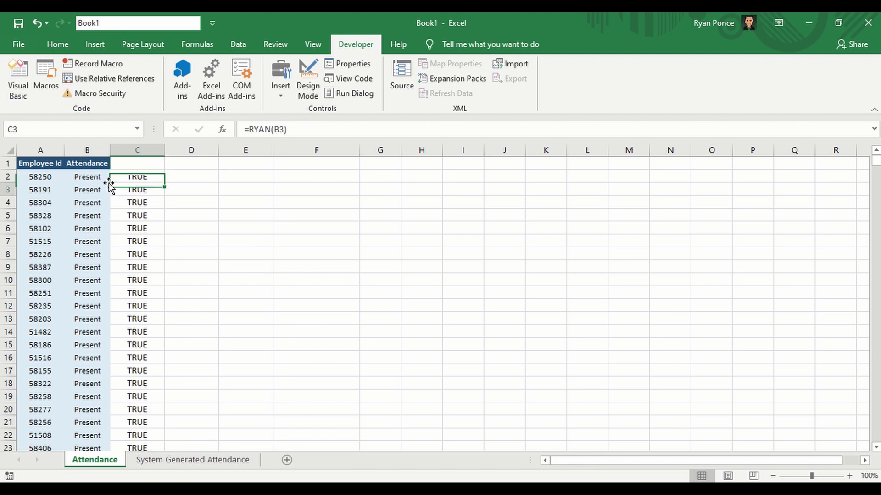
# - Add filters to the header cells A1:C1 of the Attendance sheet and return to C2
pyautogui.press('Up')
pyautogui.hotkey('shift', 'Left')
pyautogui.hotkey('shift', 'Left')
pyautogui.hotkey('ctrl', 'shift', 'l')
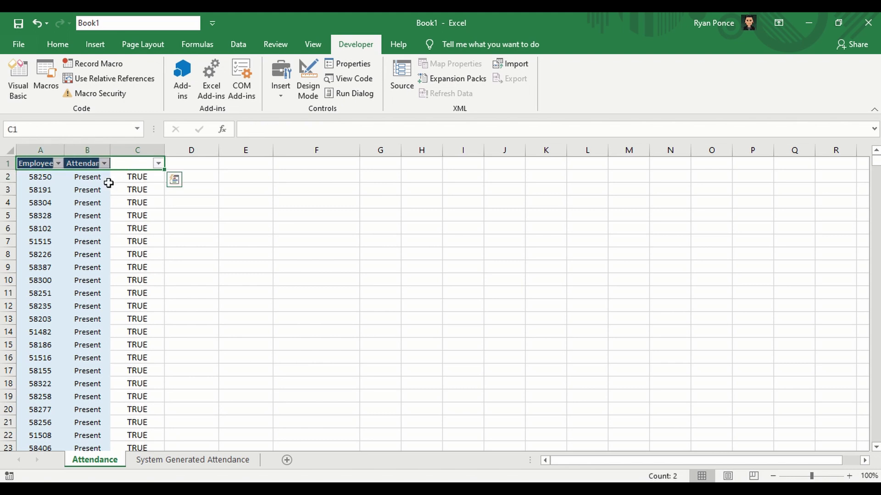
pyautogui.press('Down')
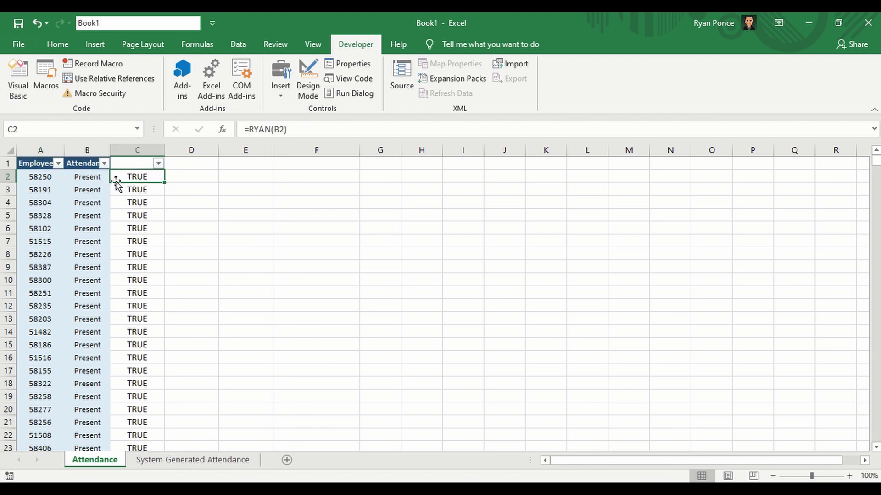
# - Filter column C to show only the rows with the value FALSE
pyautogui.click(158, 164)
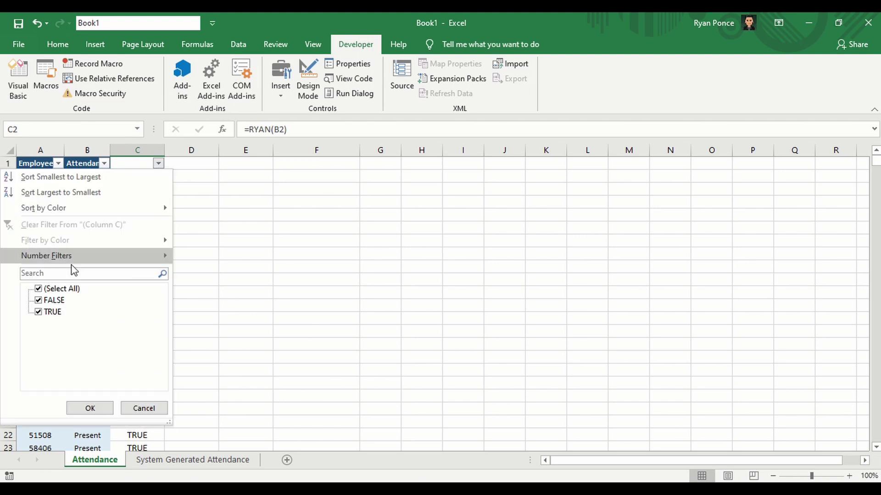
pyautogui.click(39, 288)
pyautogui.click(39, 300)
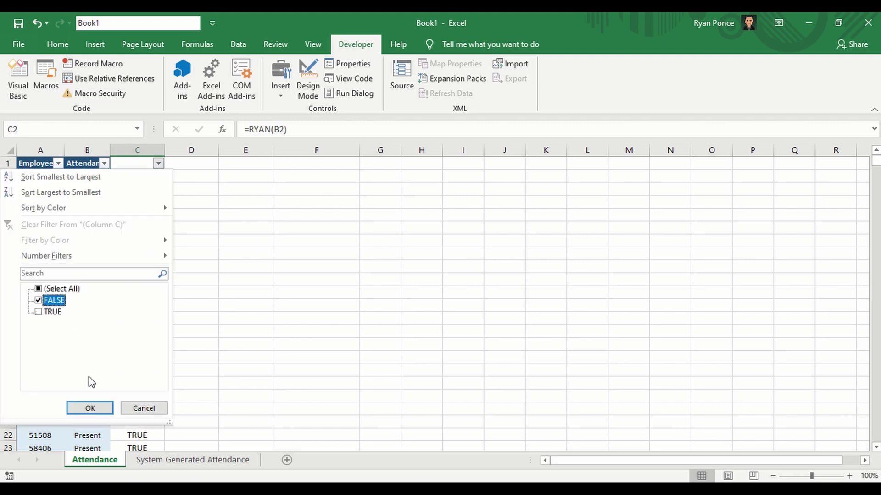
pyautogui.click(90, 408)
# - Examine the Attendance entries in column B of the filtered rows and the matching function formulas in column C
pyautogui.click(94, 178)
pyautogui.click(97, 189)
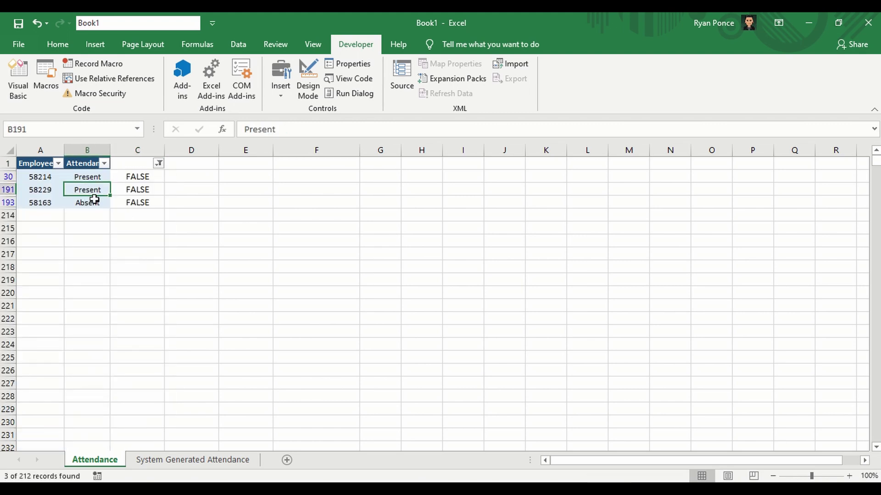
pyautogui.click(94, 202)
pyautogui.click(120, 202)
pyautogui.click(131, 190)
pyautogui.click(137, 179)
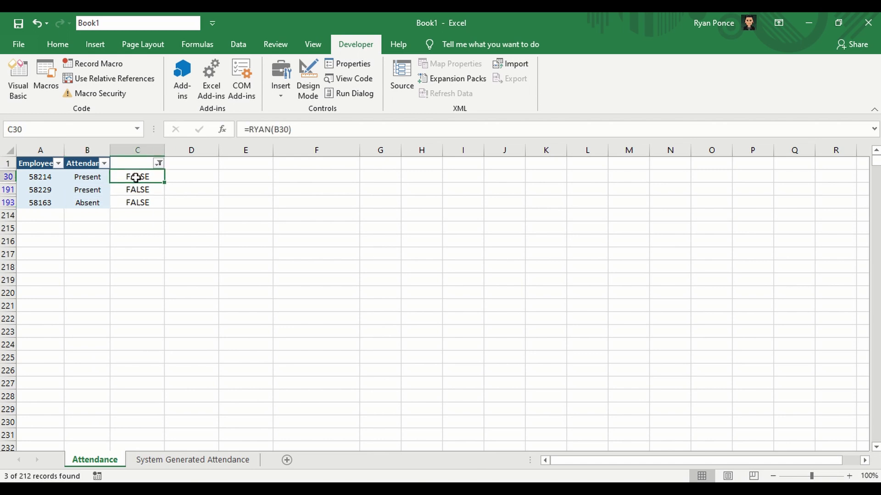
pyautogui.click(95, 179)
pyautogui.click(94, 191)
pyautogui.click(99, 203)
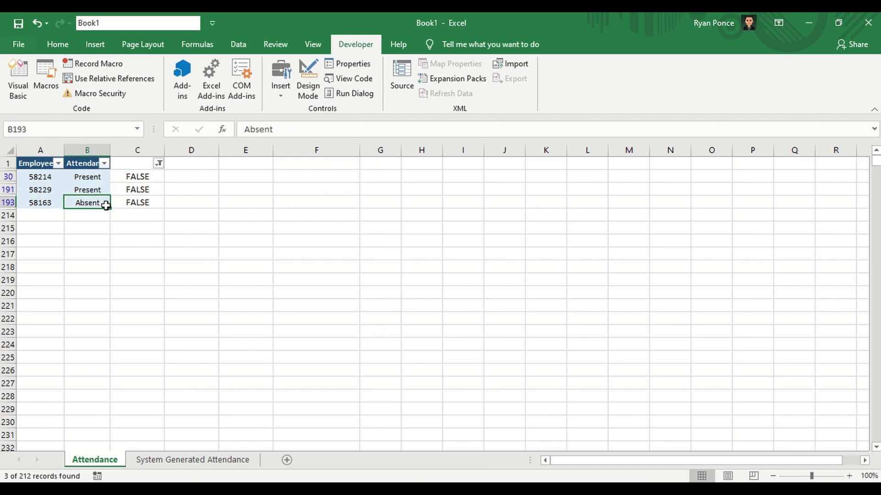
pyautogui.click(135, 203)
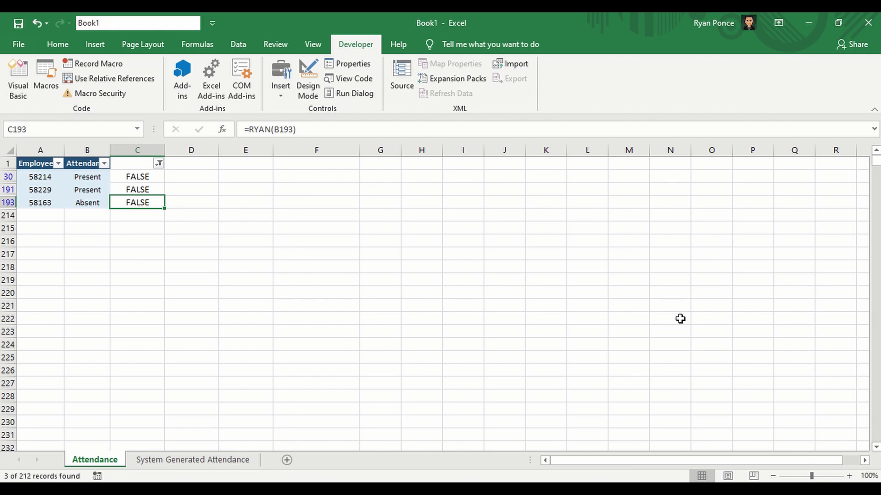